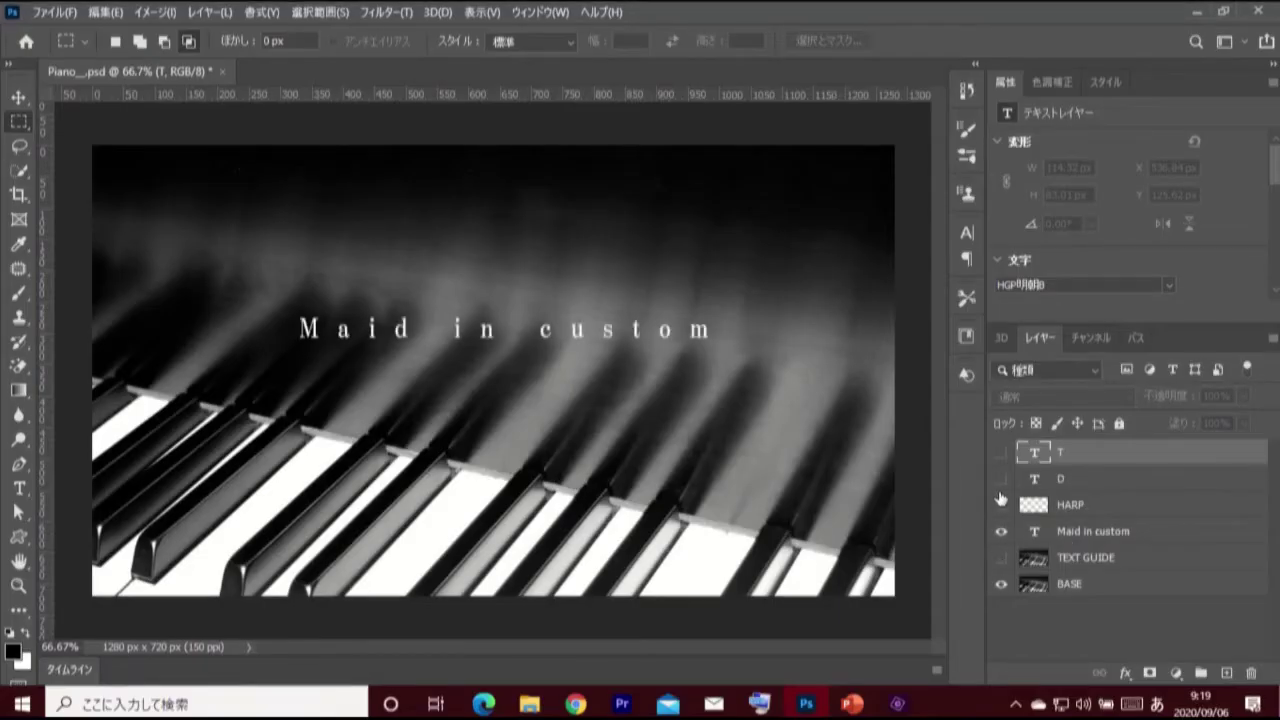
Show the D and T layers and retype the T as an H in French Script MT.
left_click(1001, 479)
left_click(1001, 452)
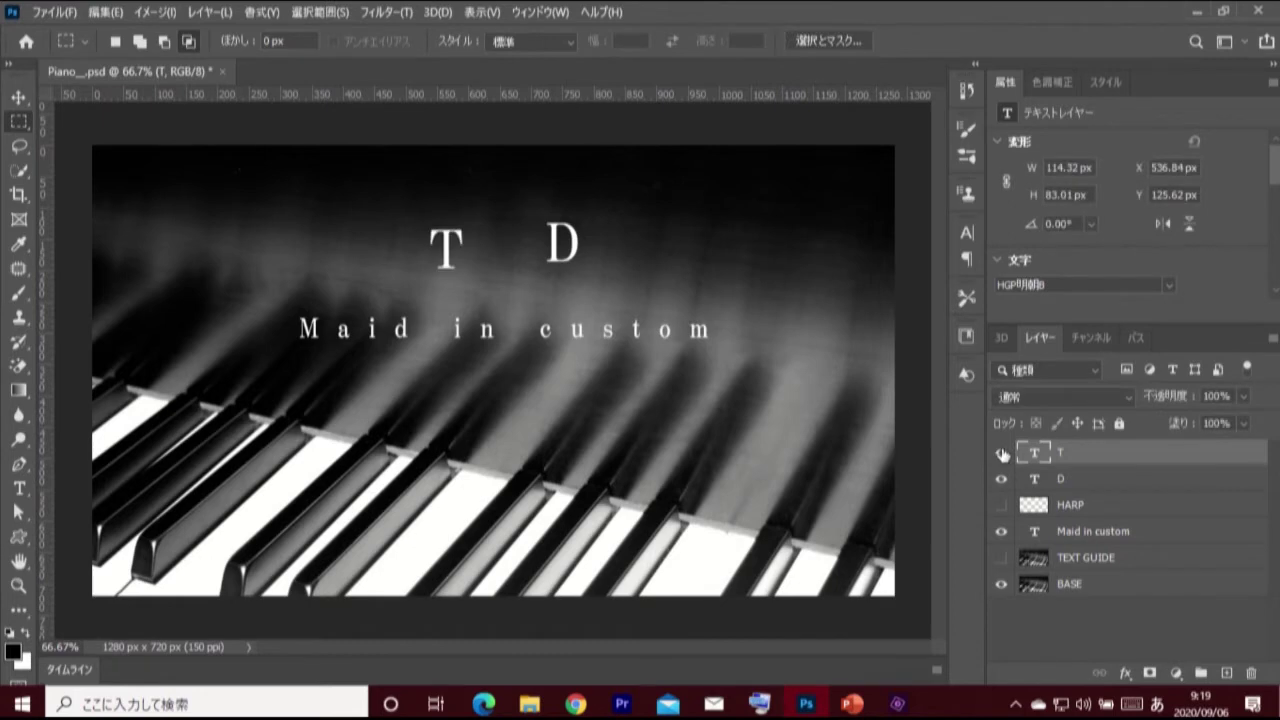
double_click(1033, 456)
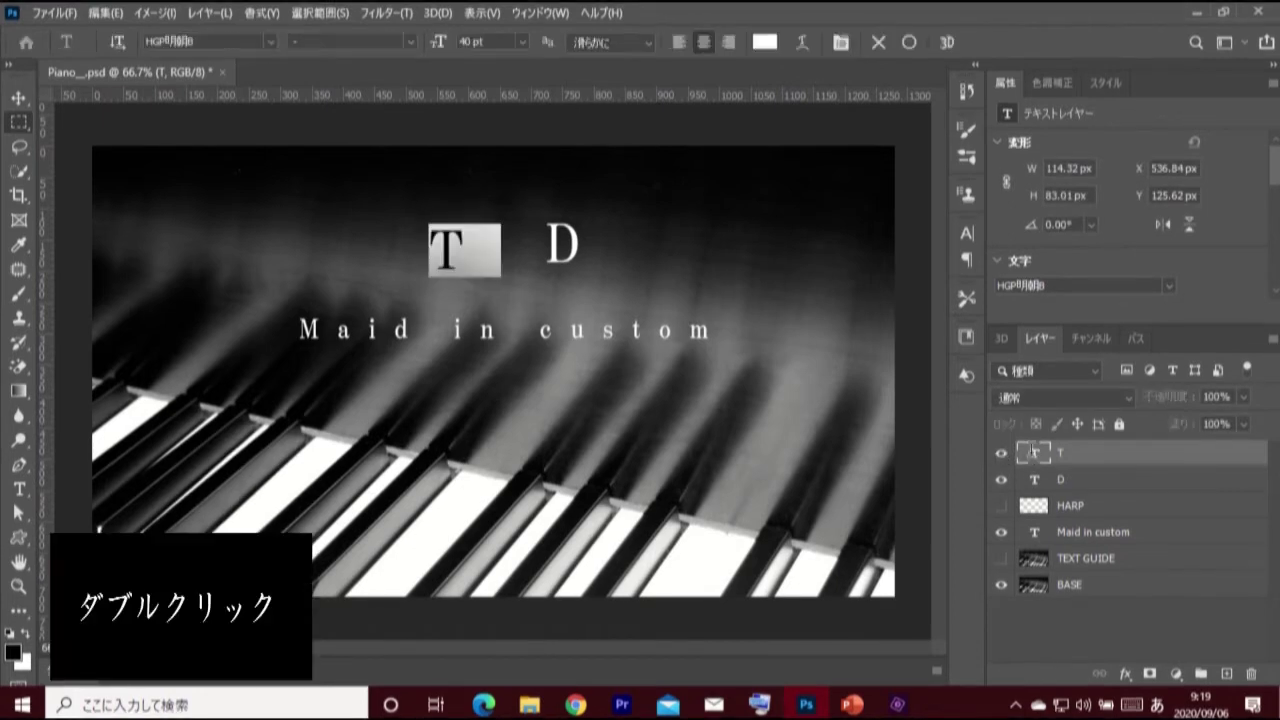
left_click(272, 42)
key("Up")
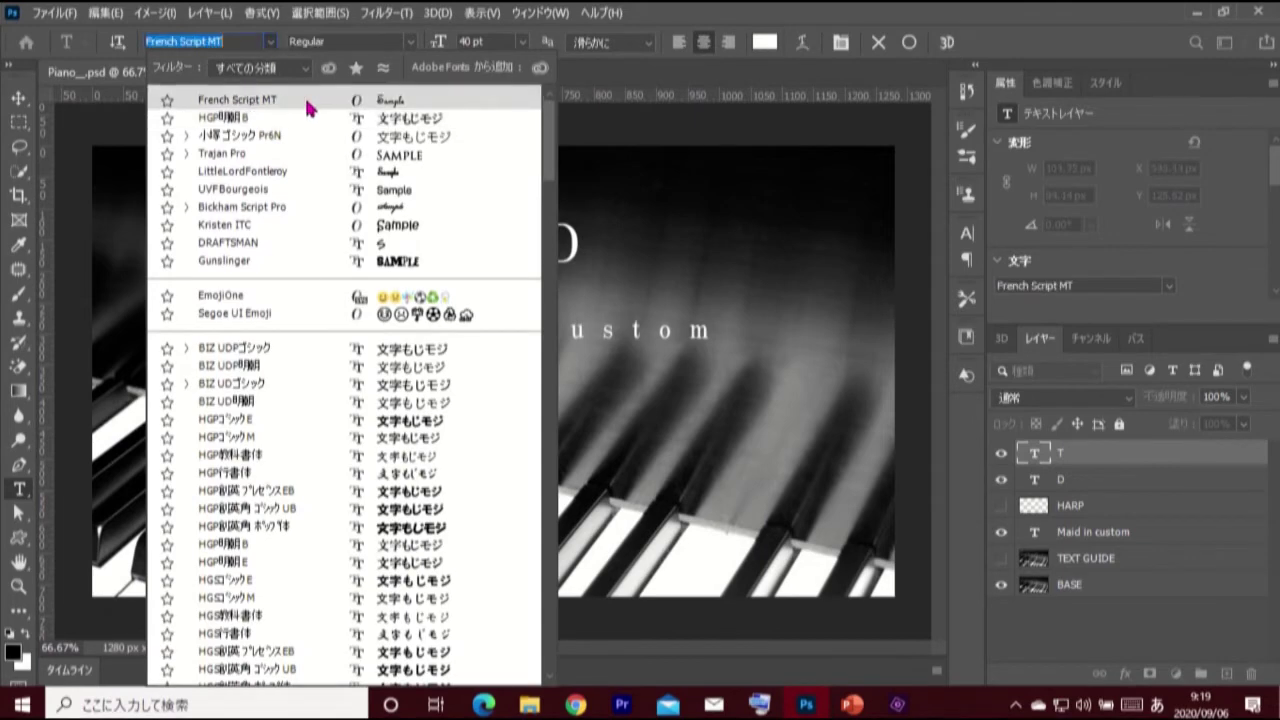
left_click(332, 104)
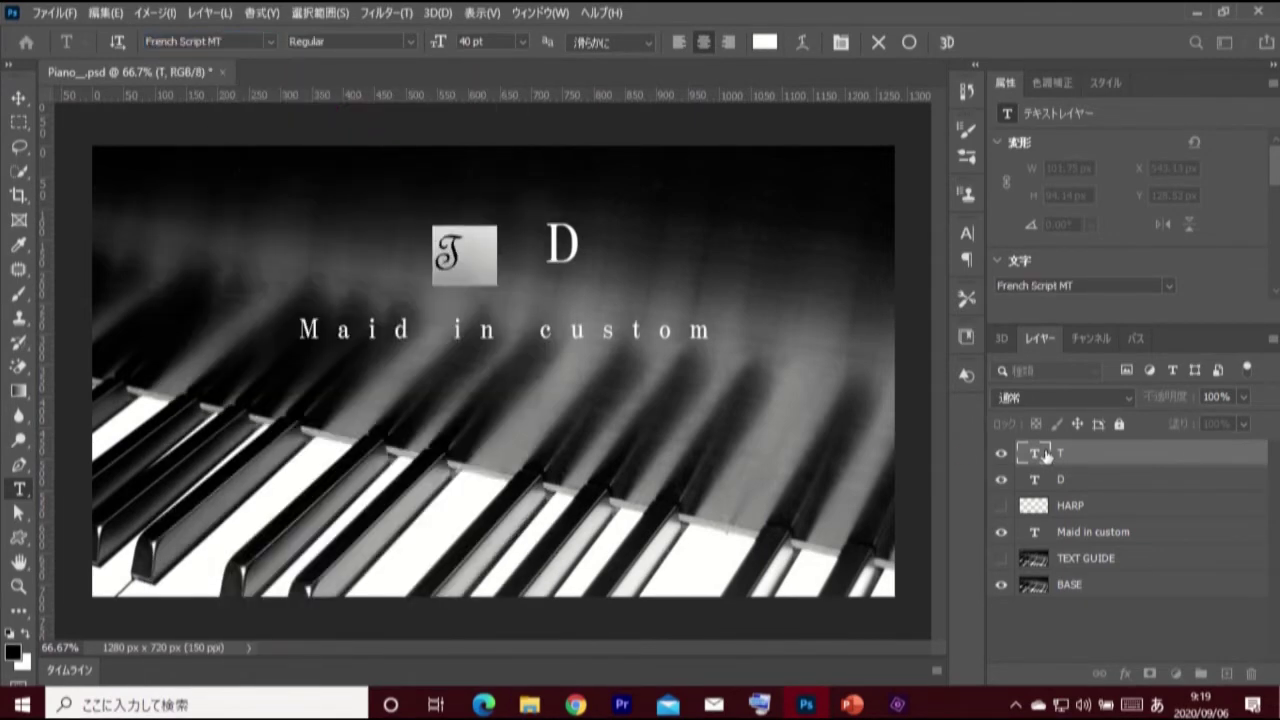
type("H")
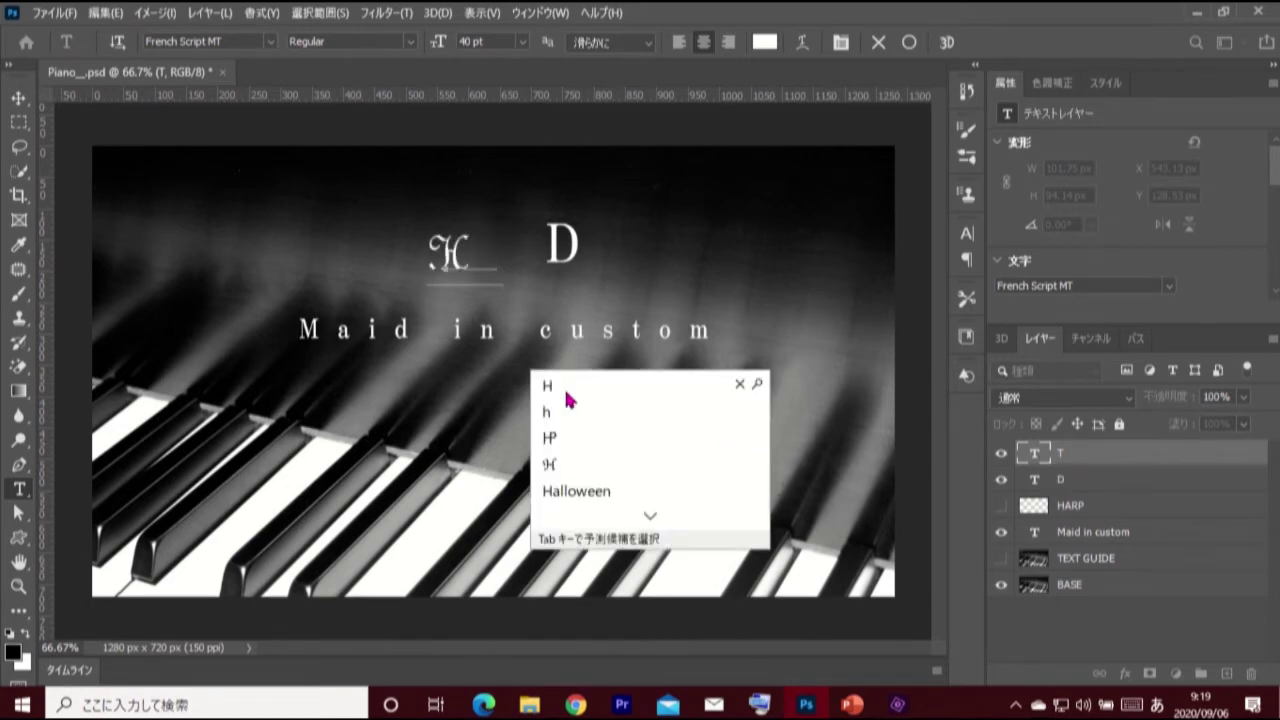
left_click(564, 386)
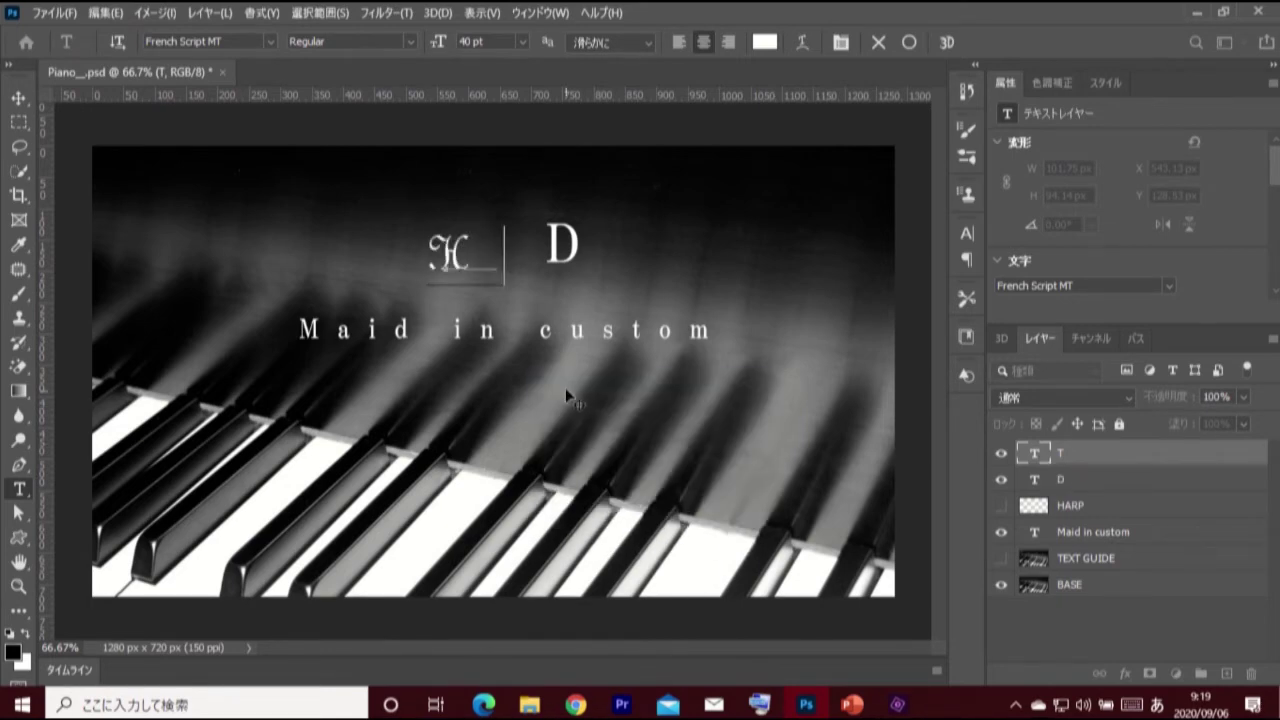
left_click(908, 42)
Retype the D as a French Script MT J and show the HARP ornament layer.
key("m")
double_click(1037, 482)
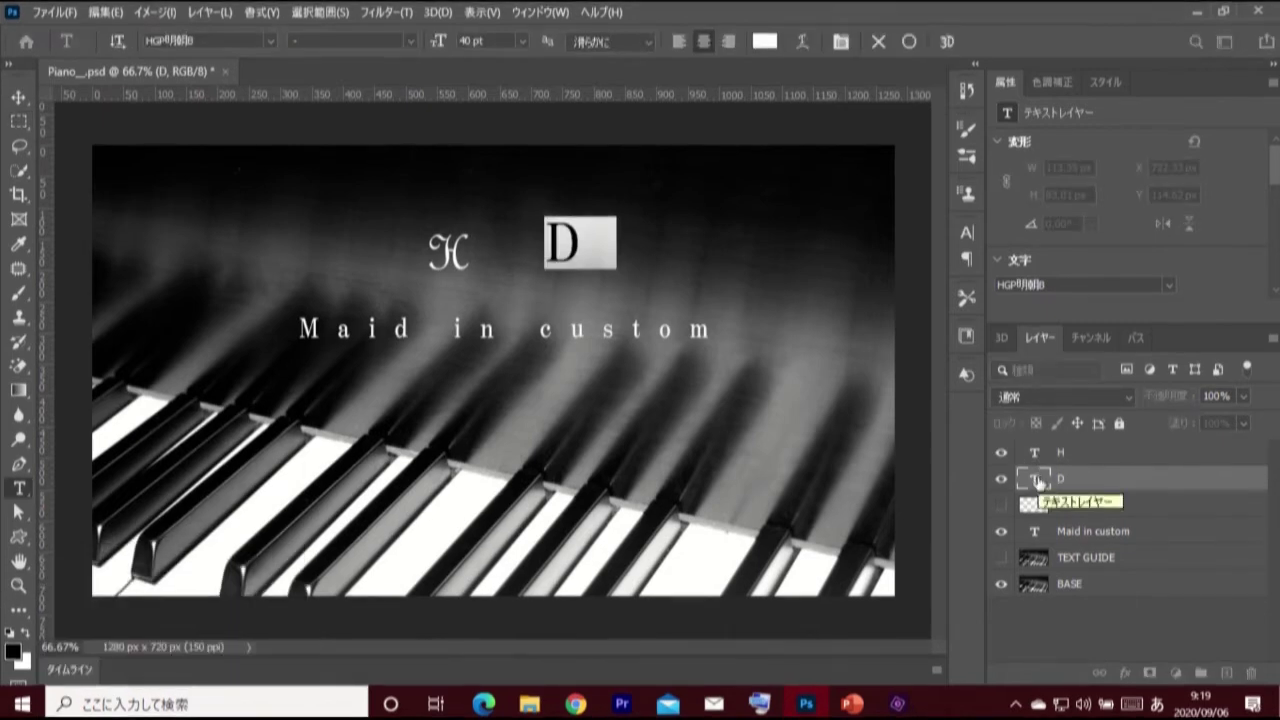
left_click(270, 42)
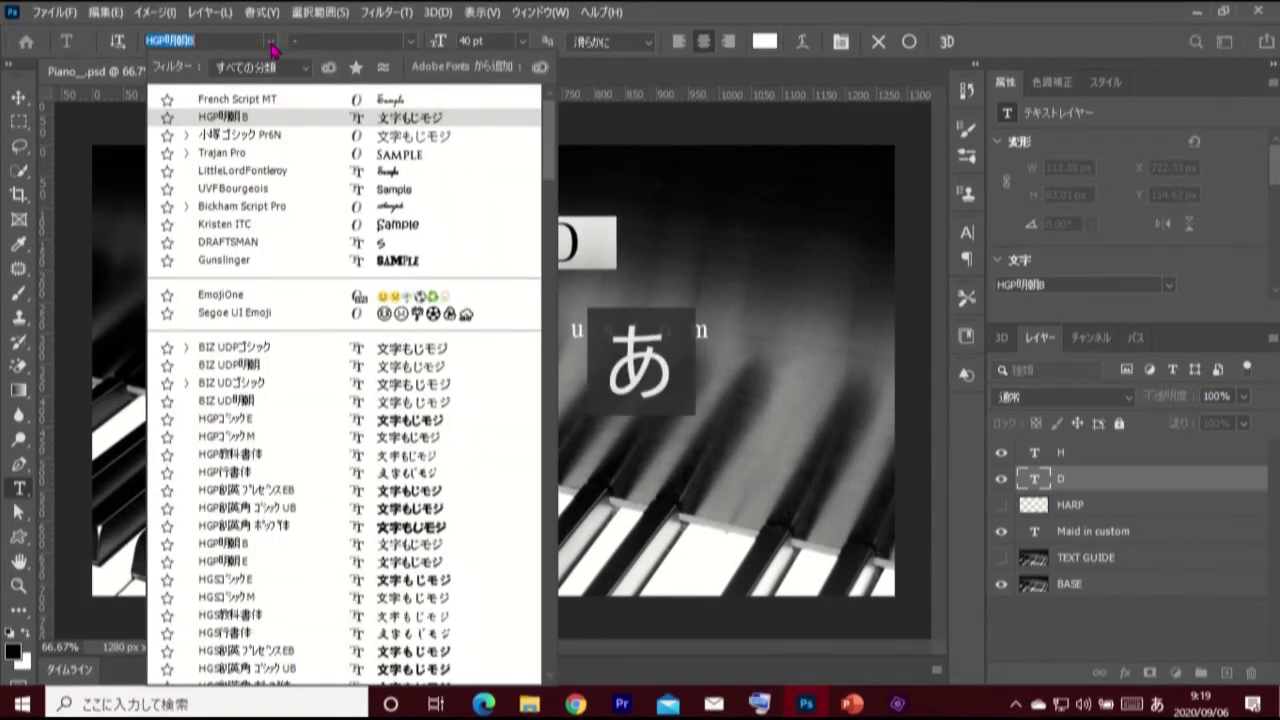
left_click(330, 103)
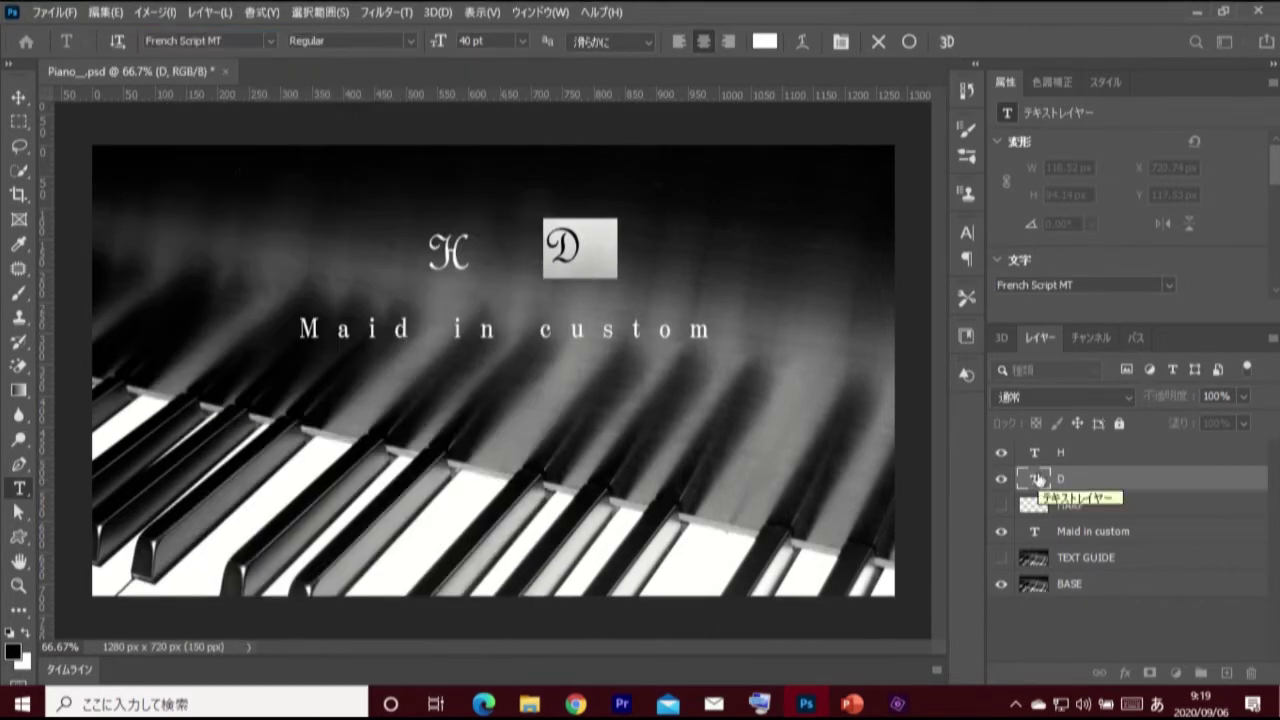
type("J")
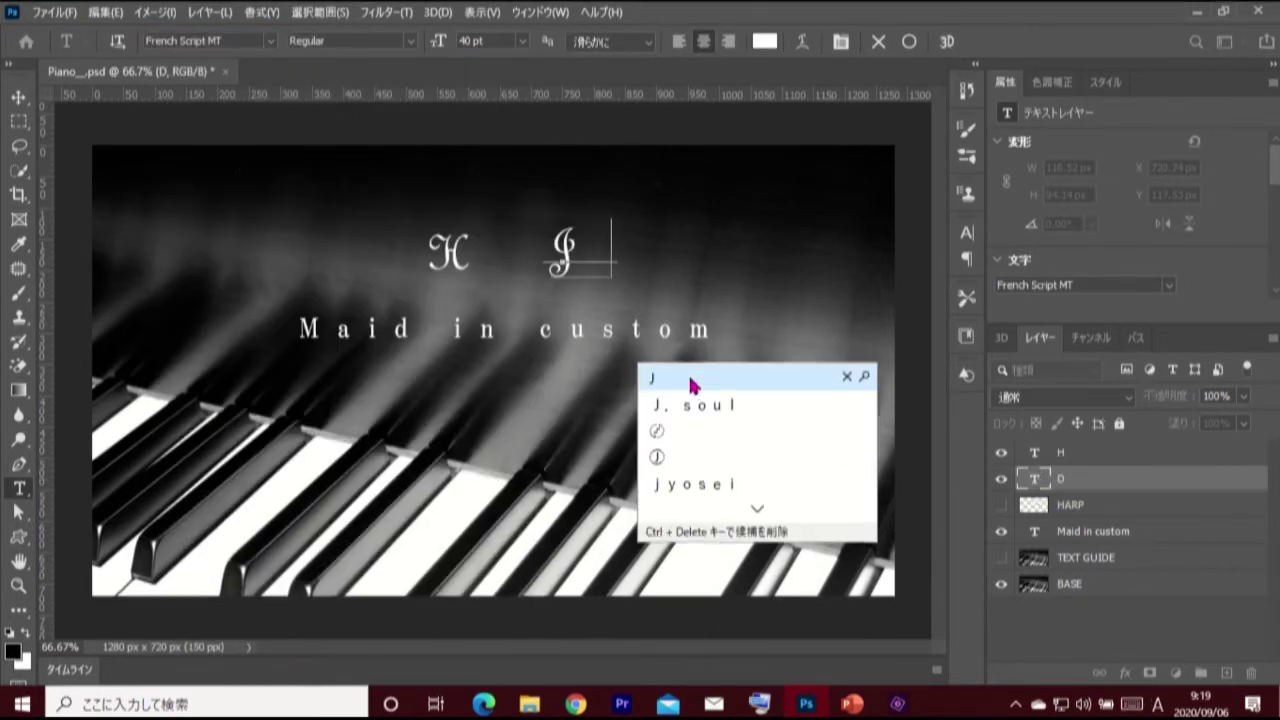
left_click(690, 377)
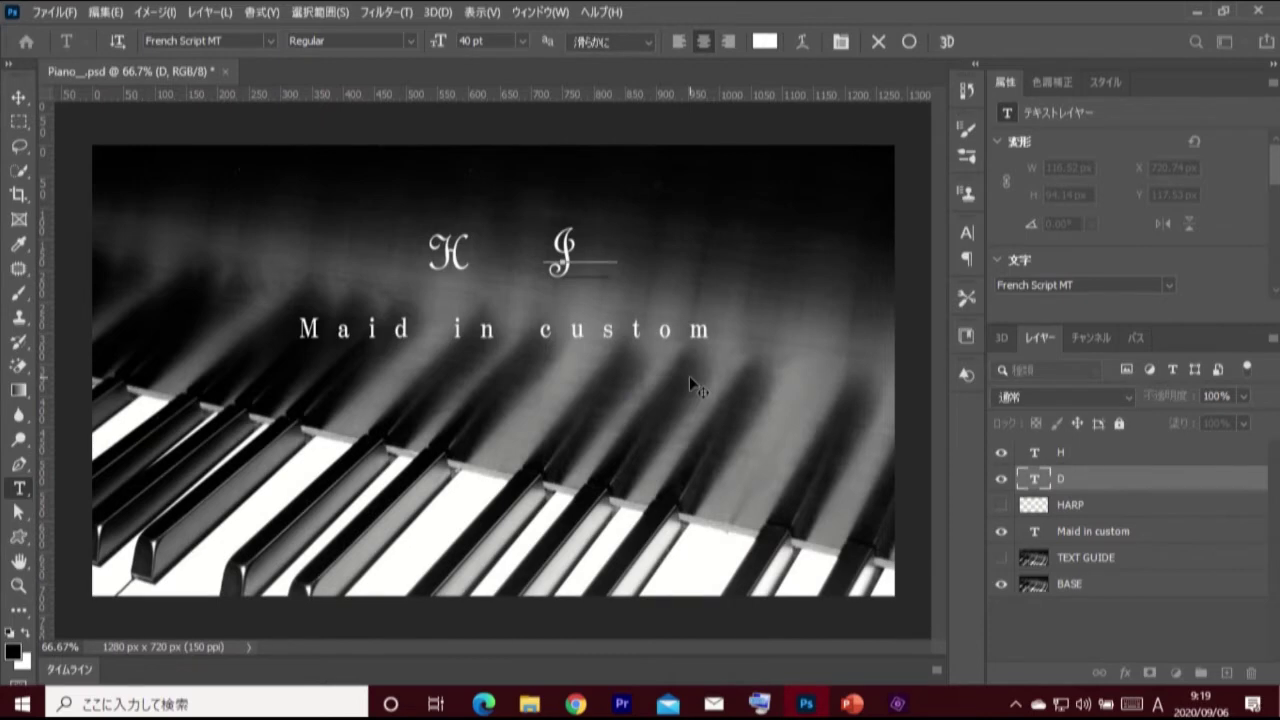
left_click(909, 42)
key("m")
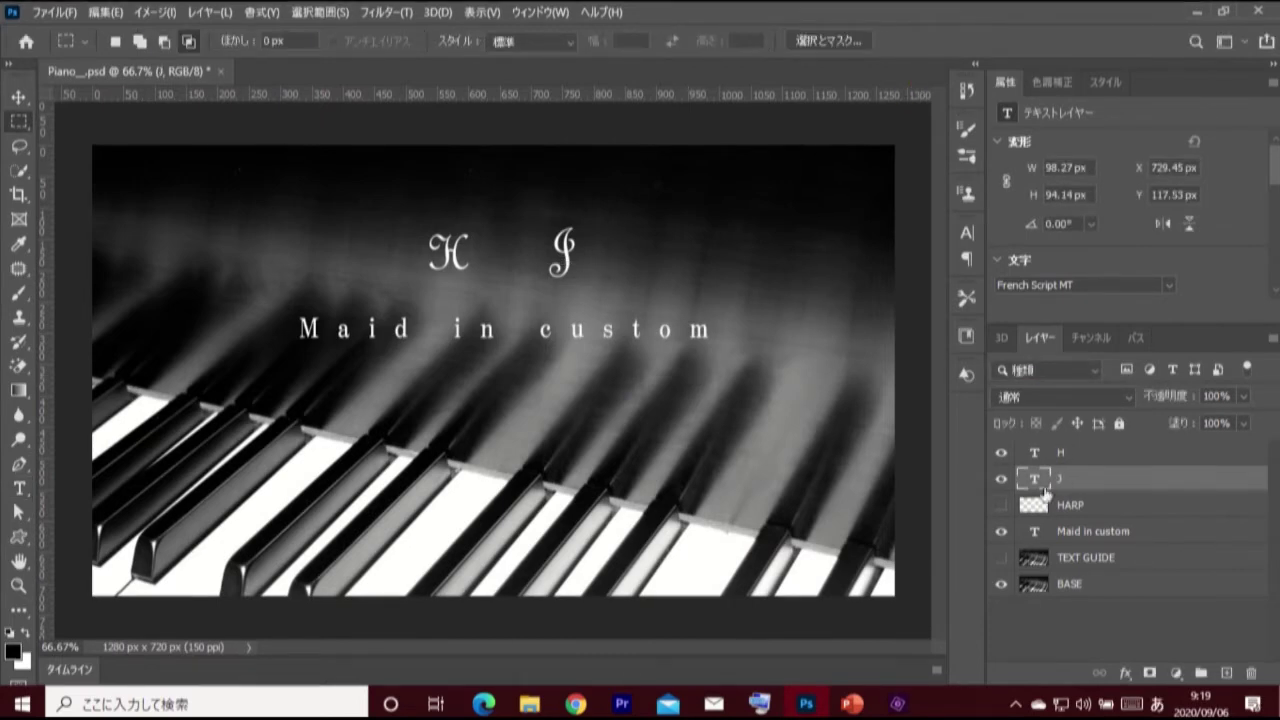
left_click(1001, 507)
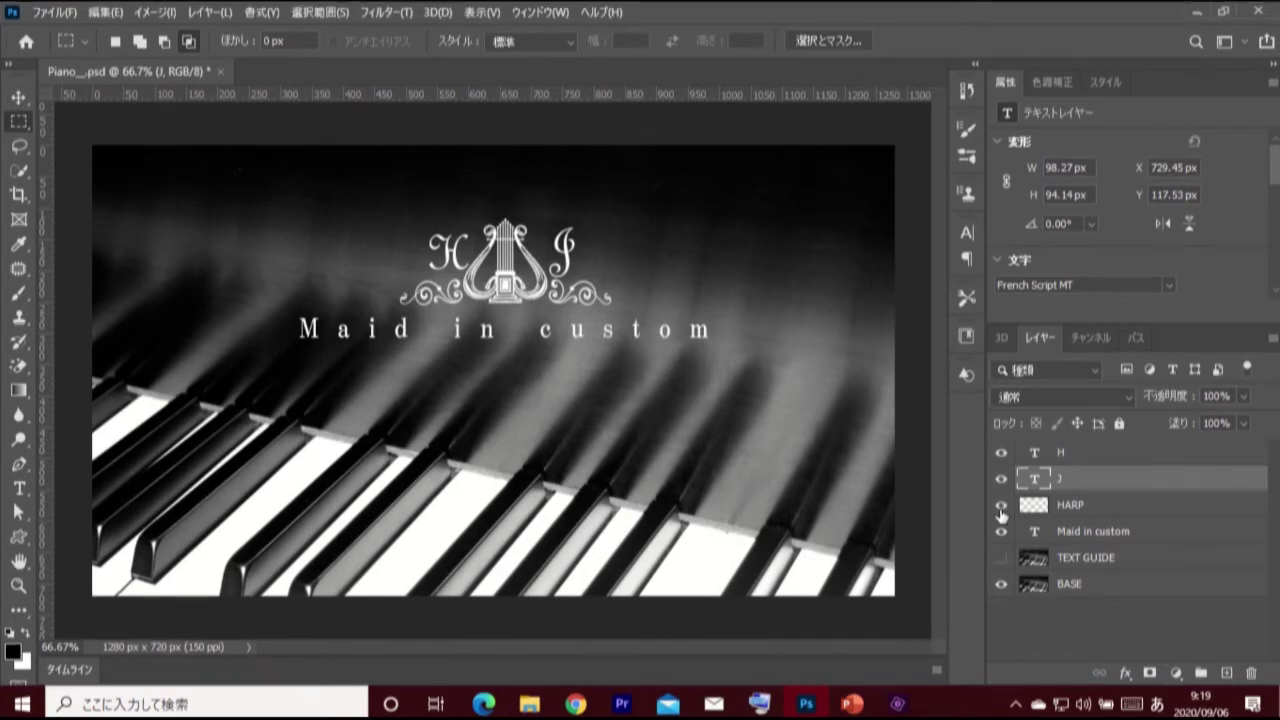
left_click(1034, 533)
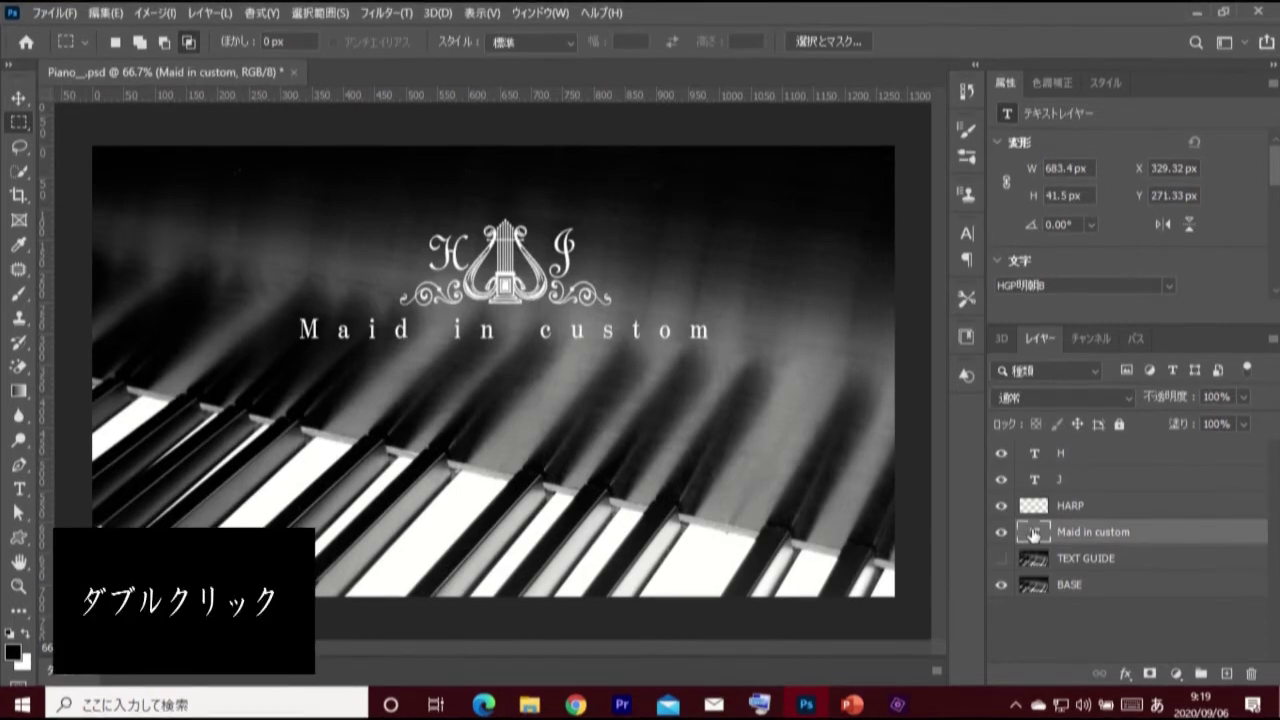
Set the Maid in custom tagline in Trajan Pro and retype it as HALLO JULIET PIANO.
double_click(1034, 533)
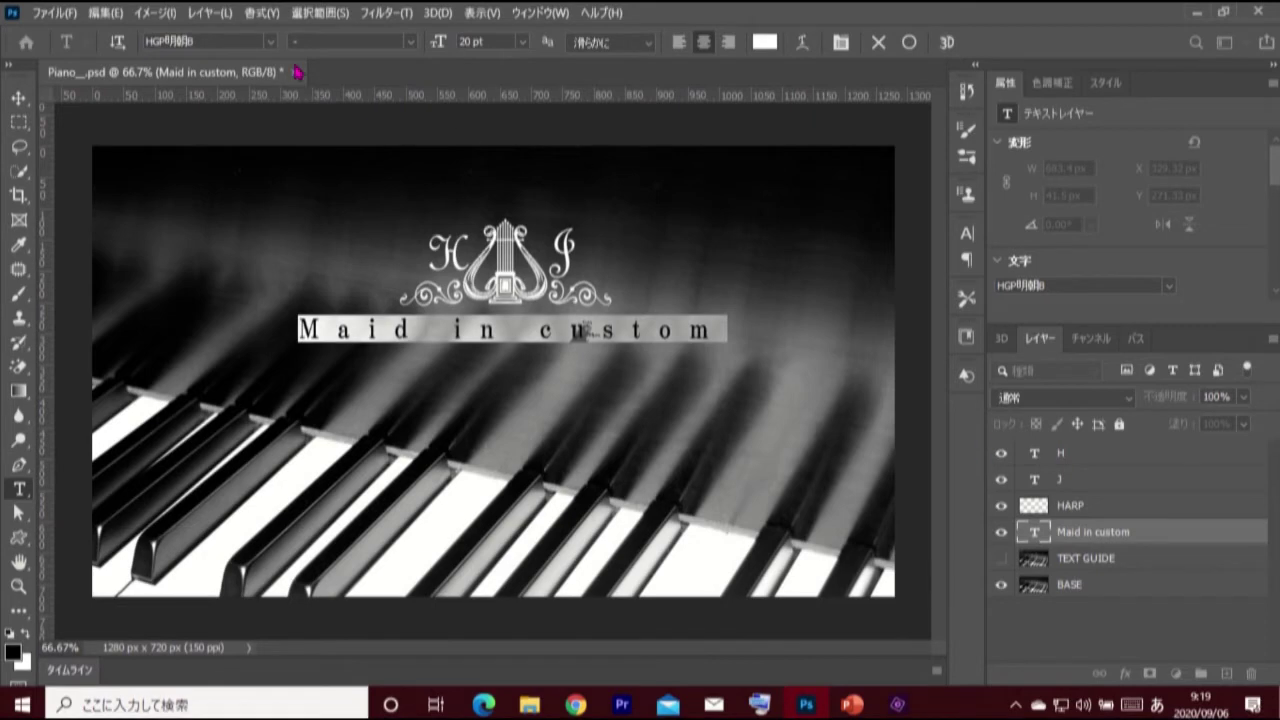
left_click(270, 42)
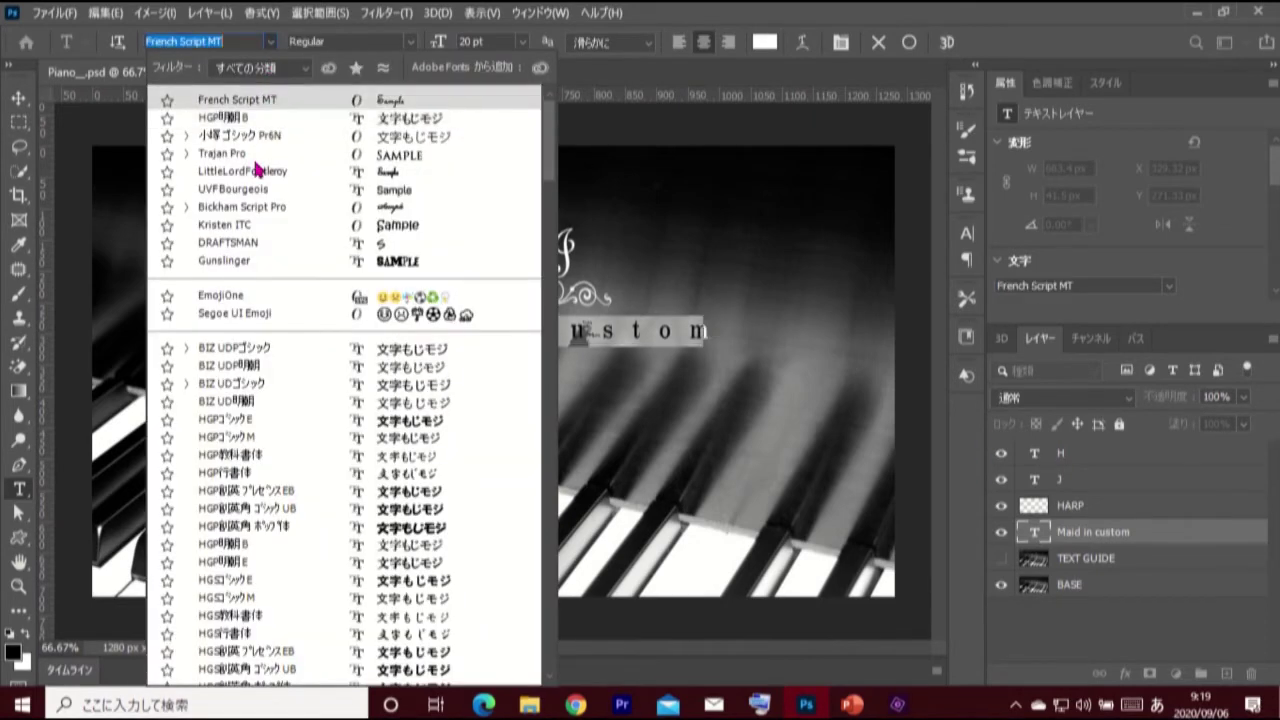
left_click(338, 163)
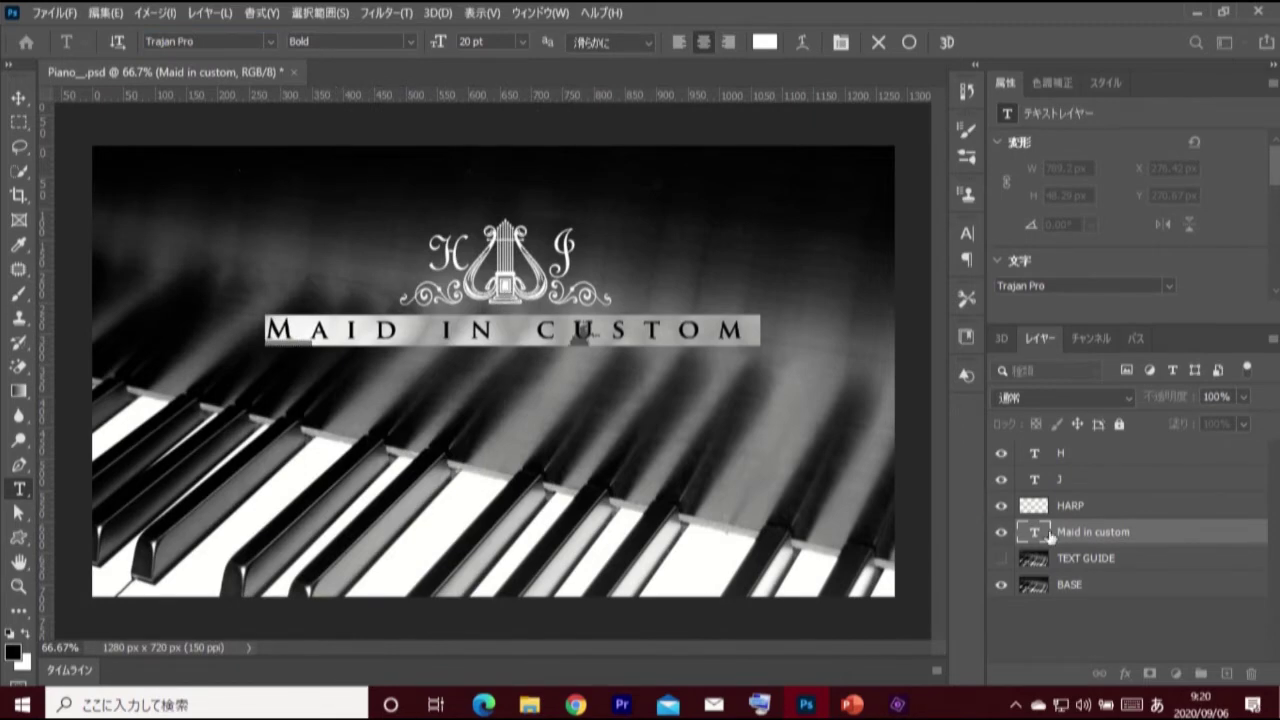
type("H.A")
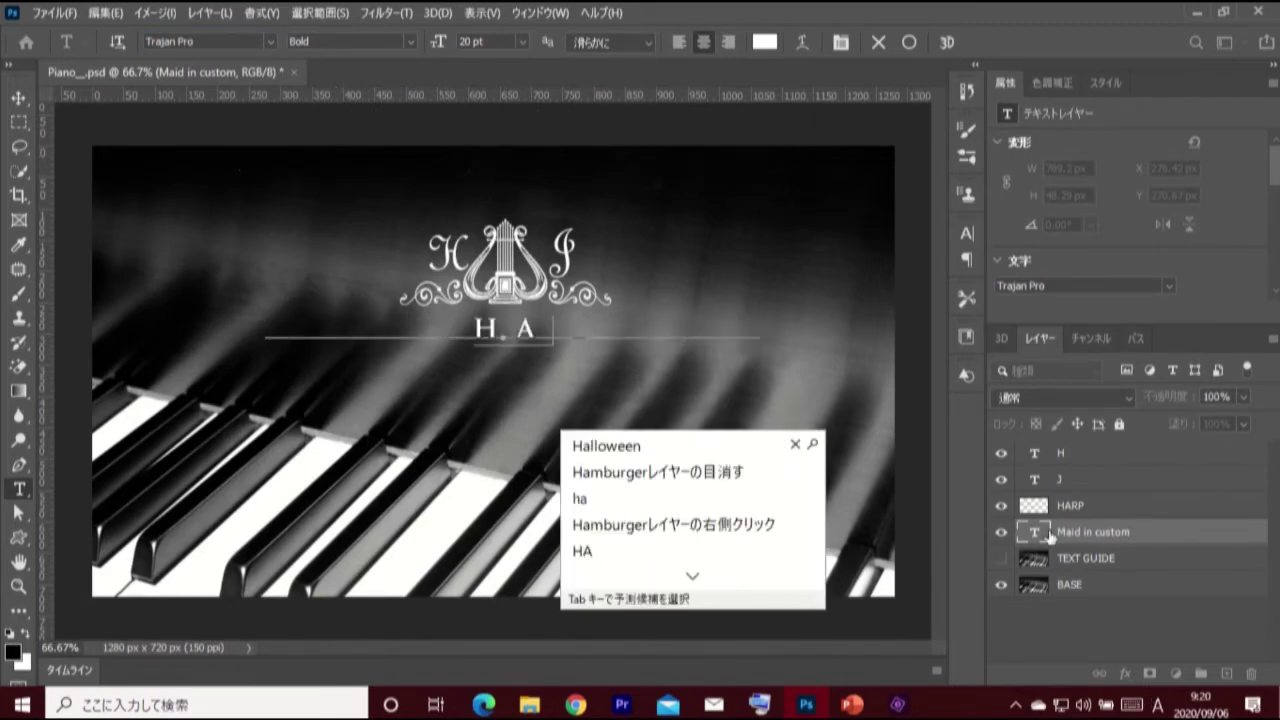
type("L")
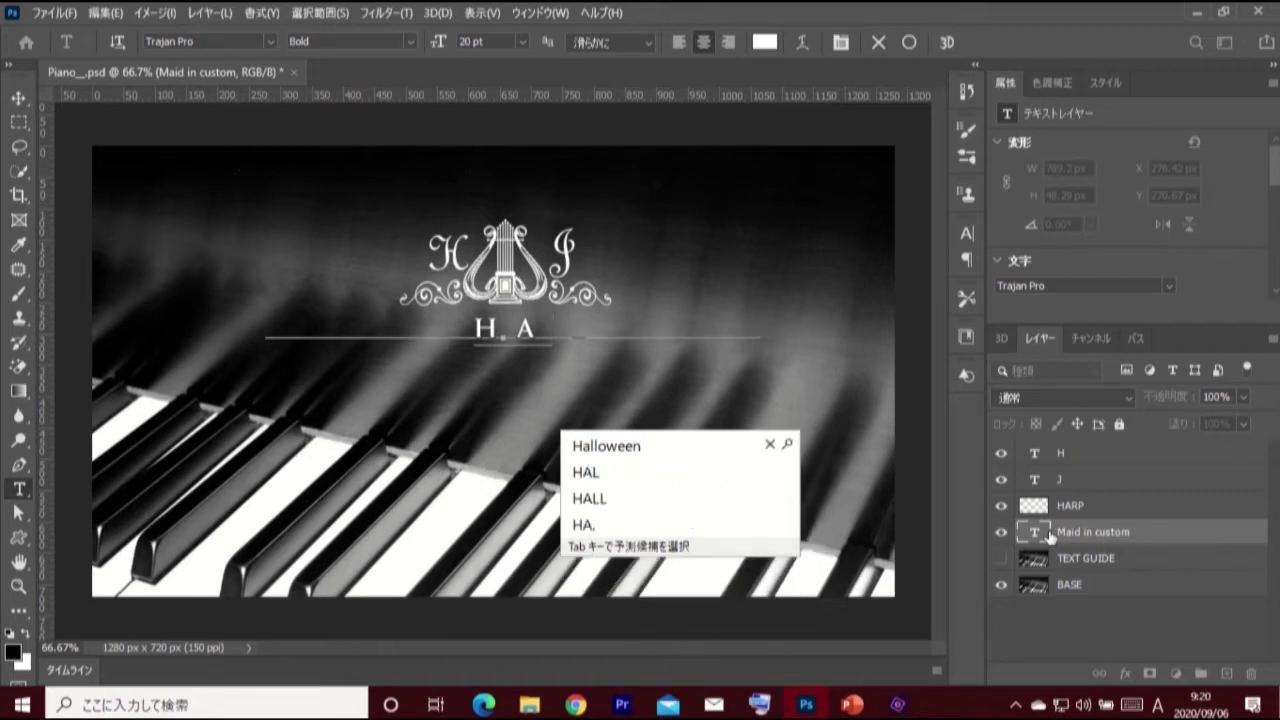
type("LO")
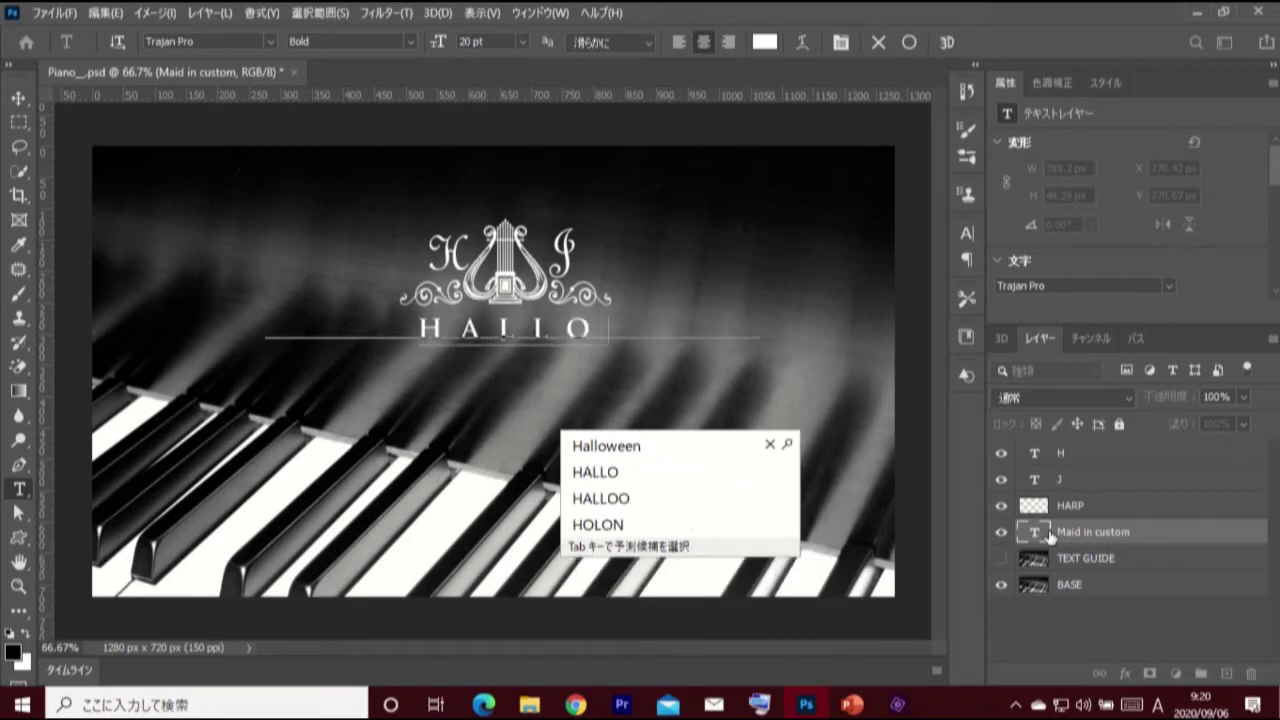
key("Return")
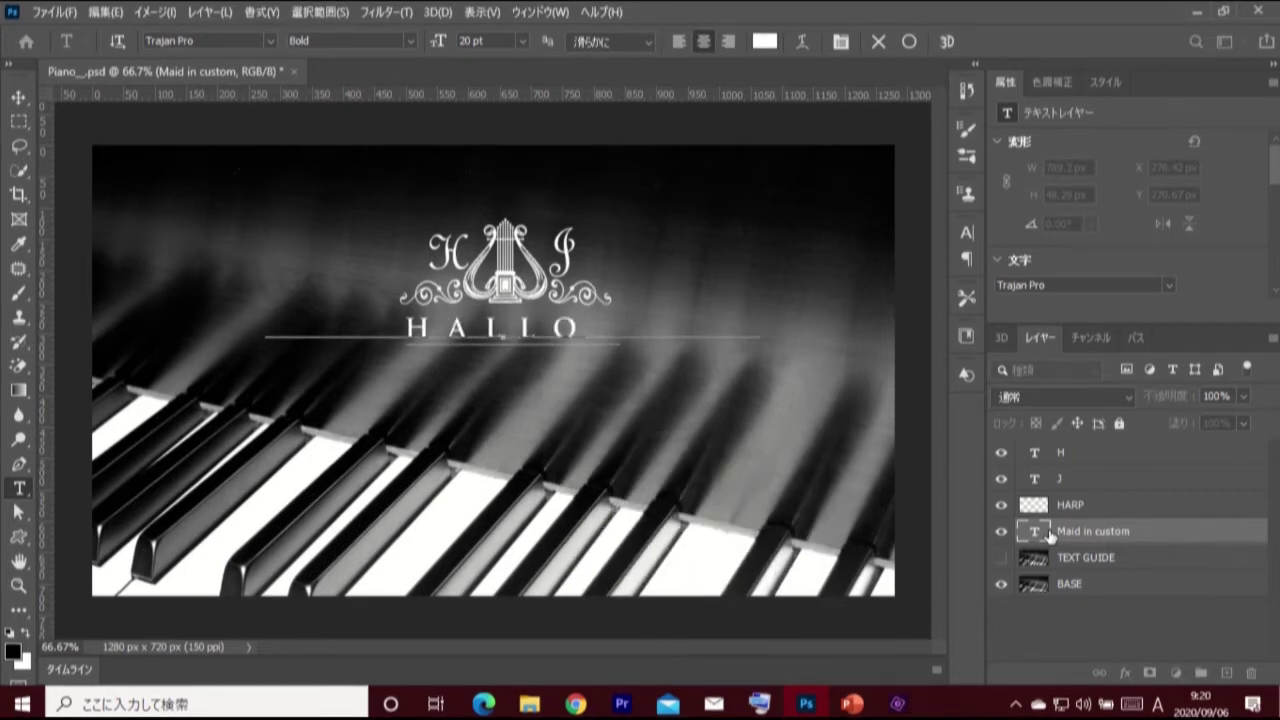
type(" J")
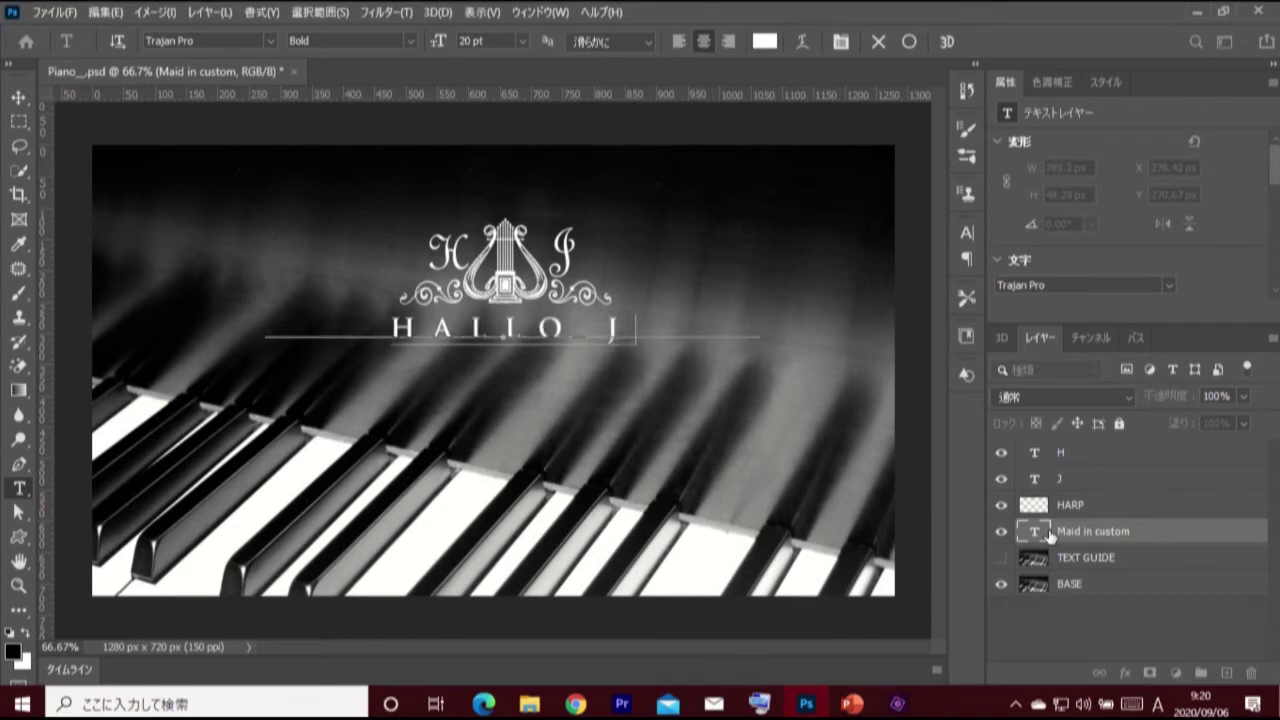
type("UL")
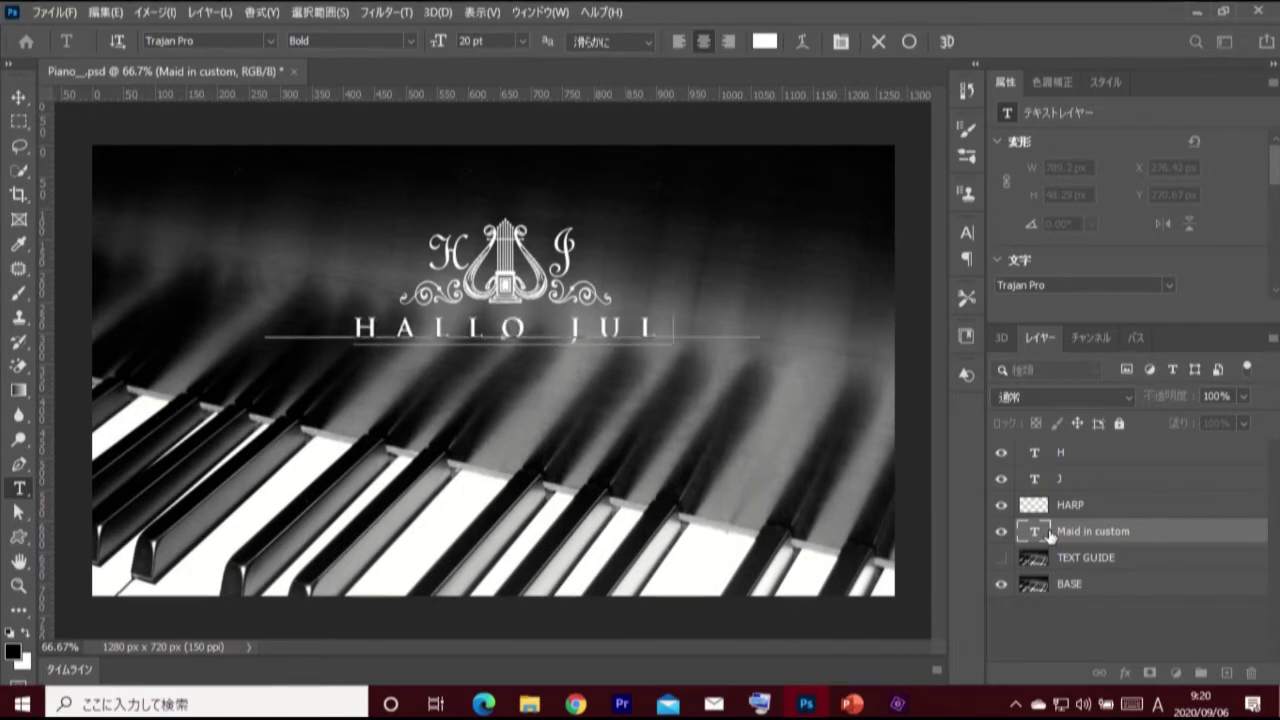
type("IET")
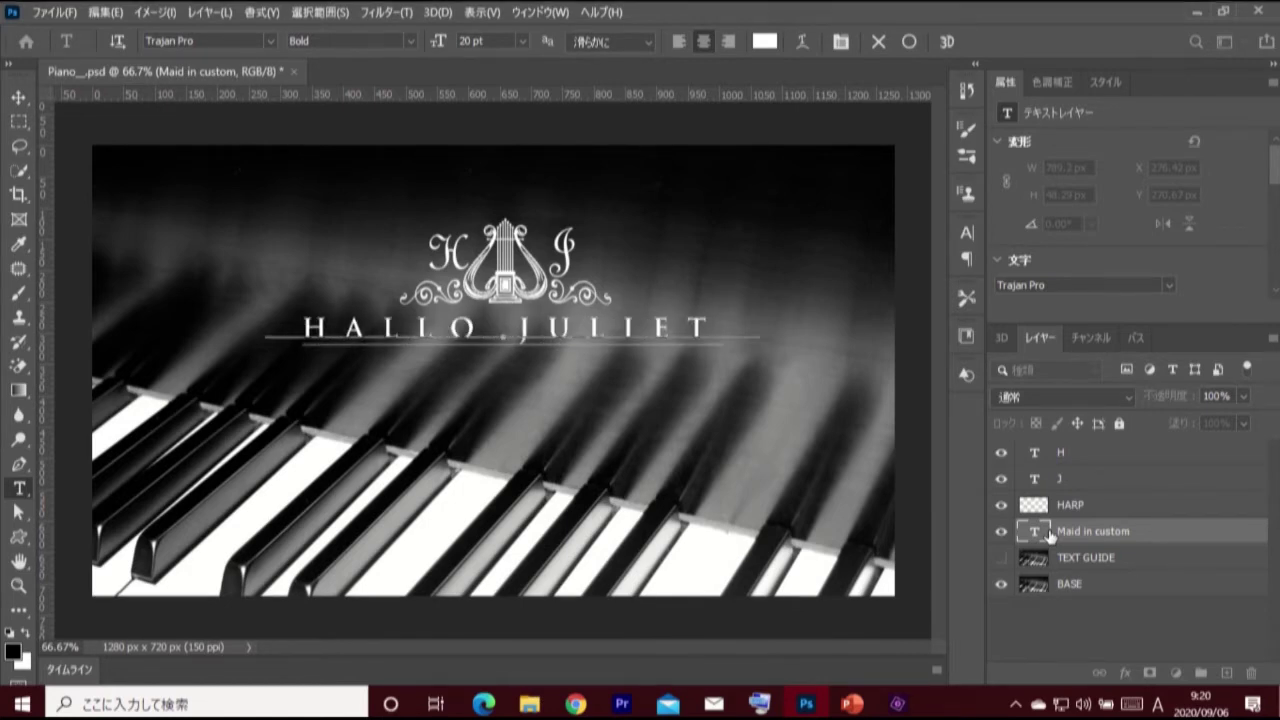
type(" P")
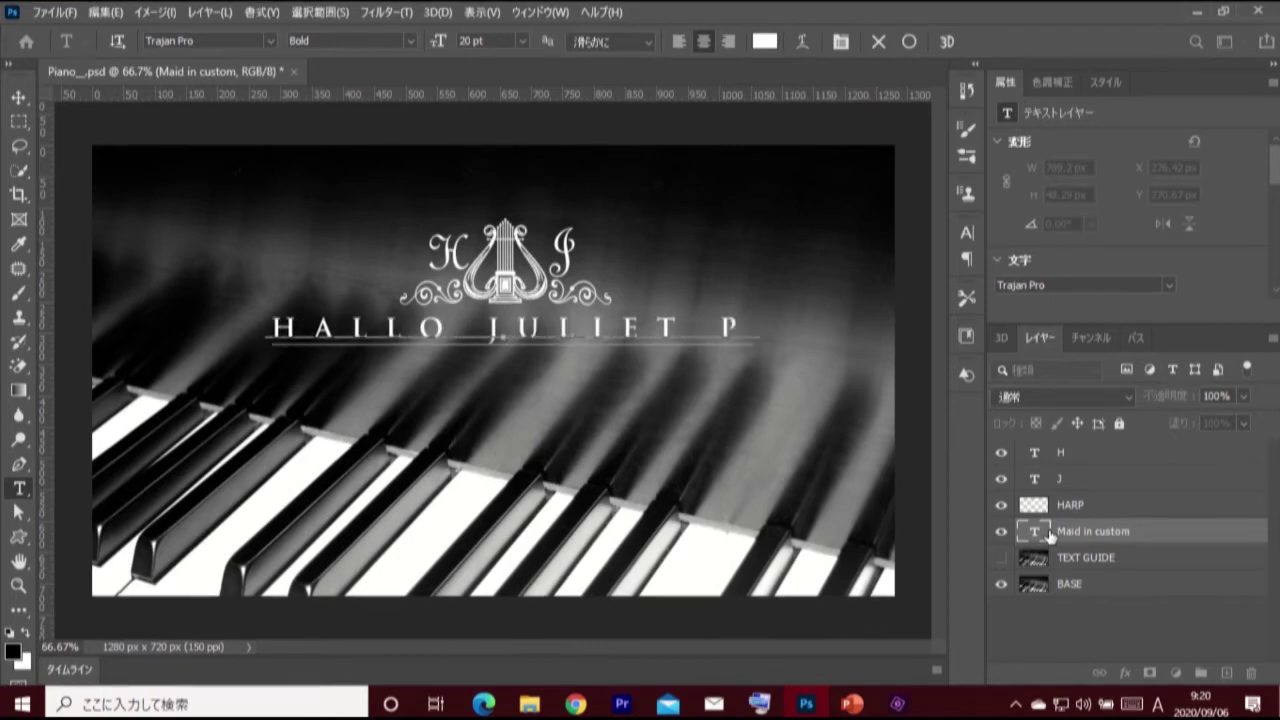
type("IANO")
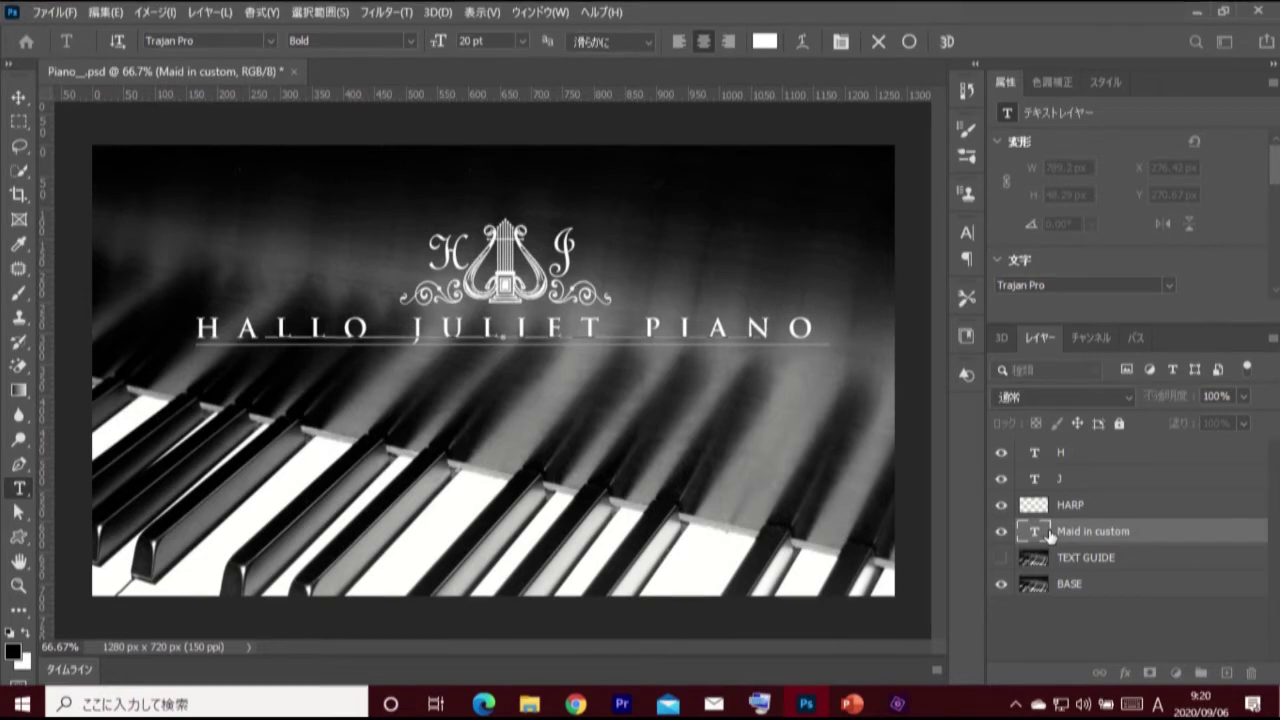
Commit the tagline and select the H through HALLO JULIET PIANO layers together.
left_click(912, 42)
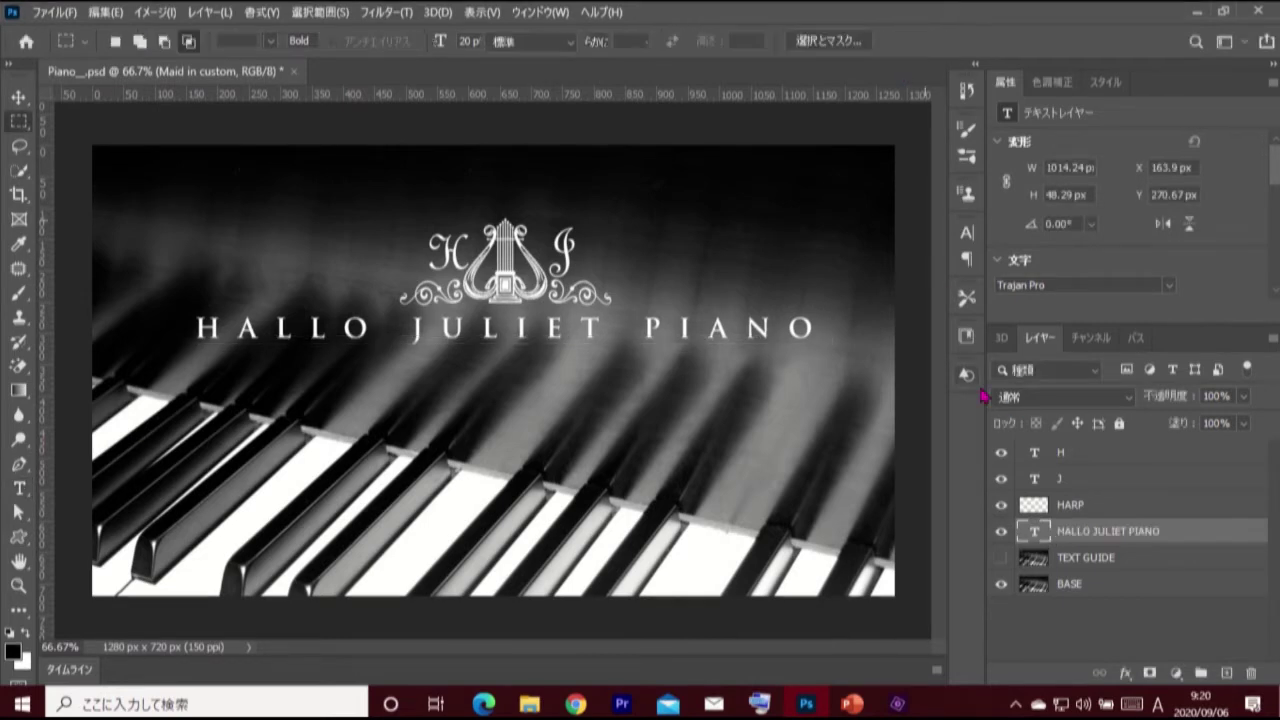
key("m")
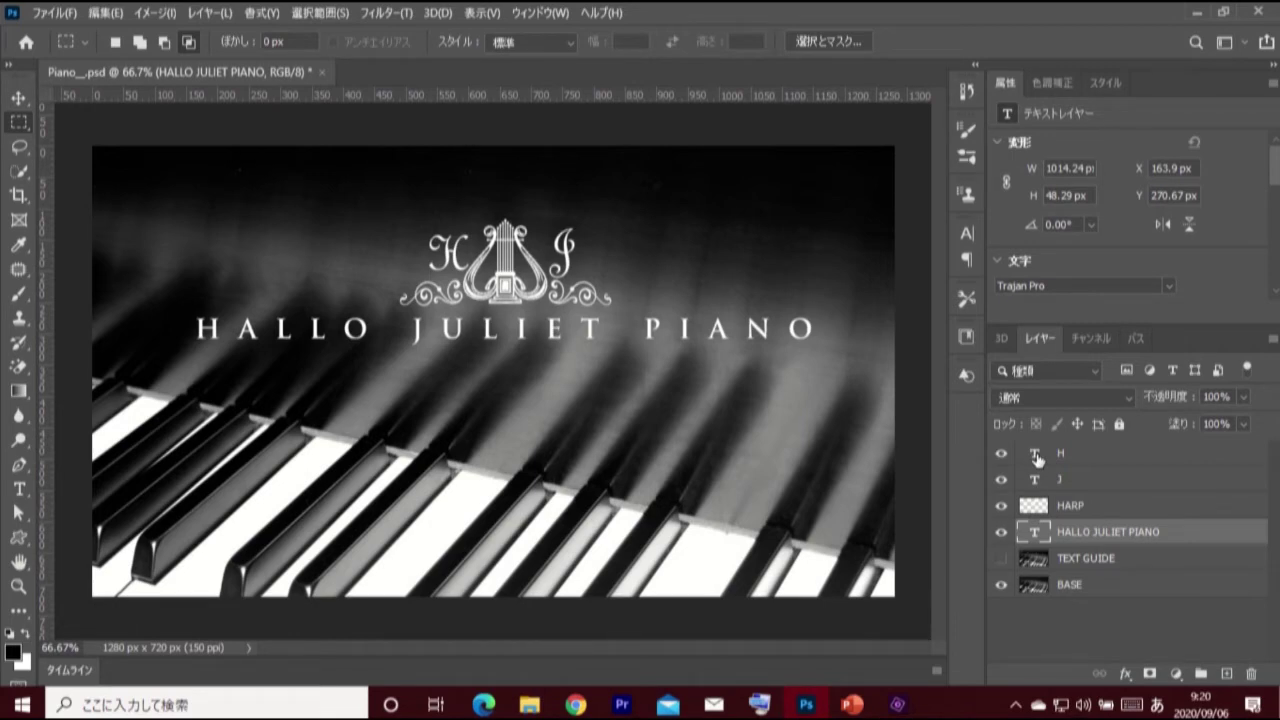
left_click(1092, 458)
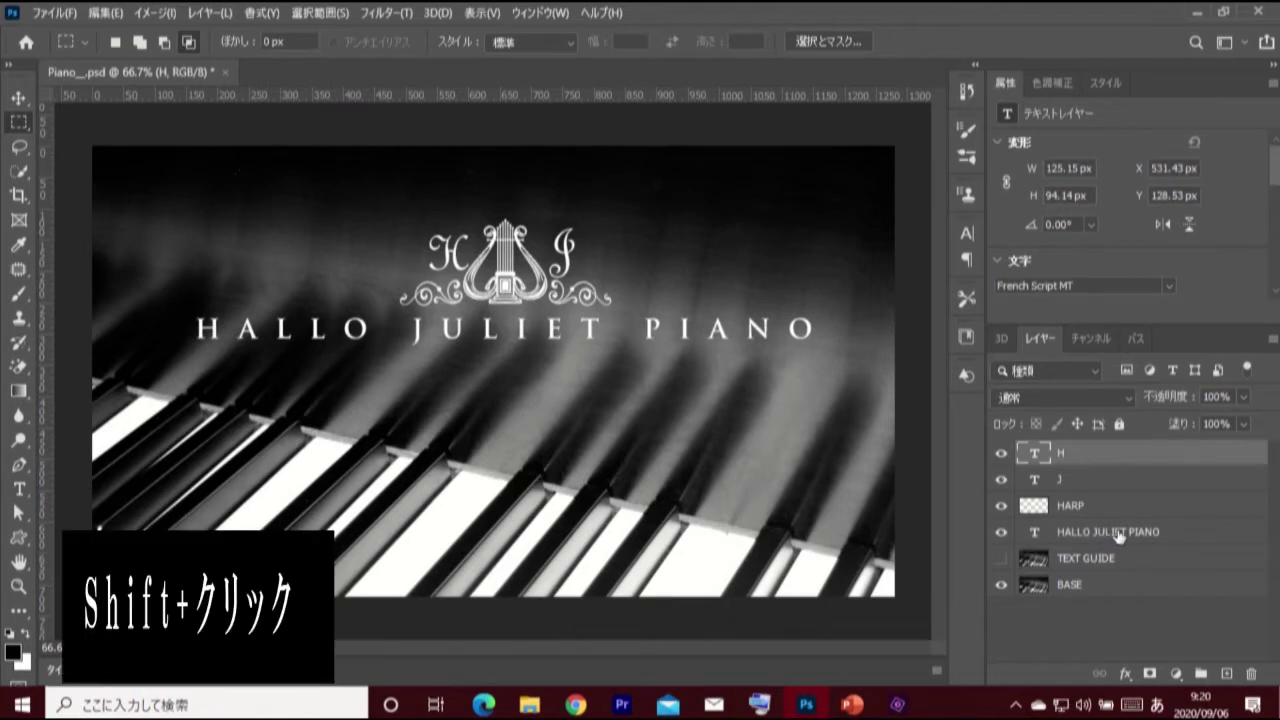
left_click(1119, 536, "shift")
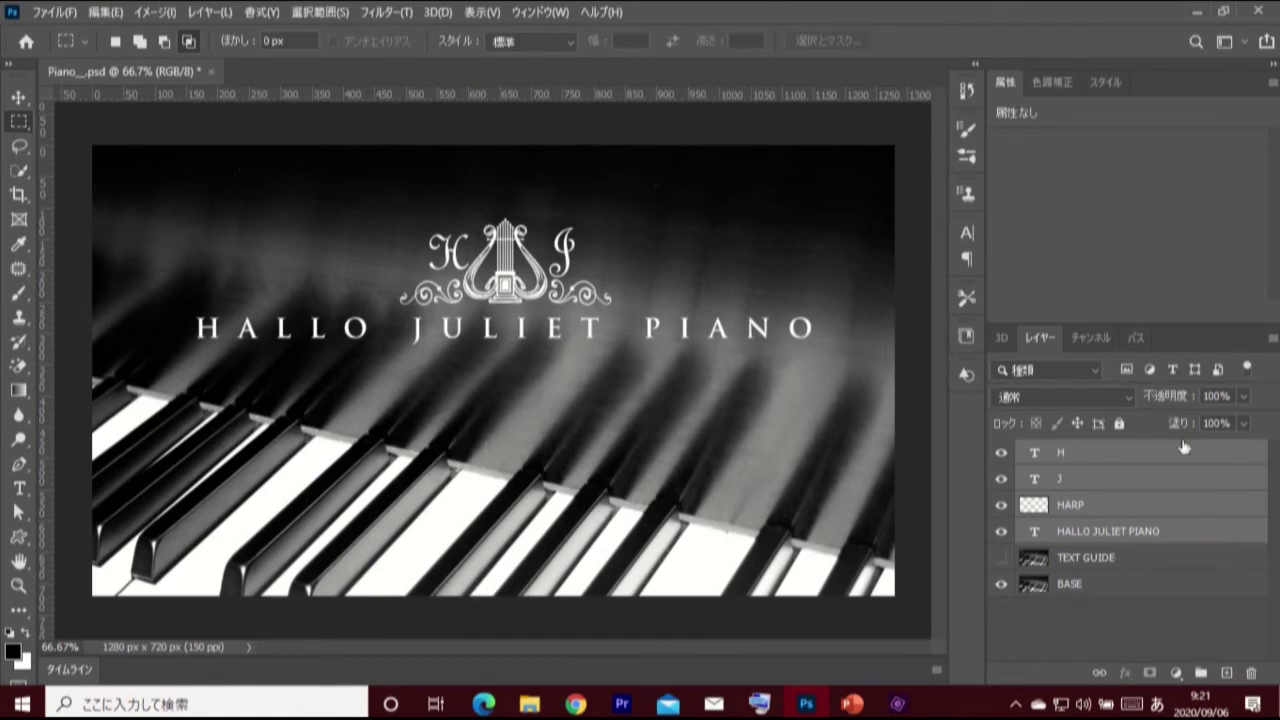
Merge the four logo layers into a smart object H and copy the whole canvas.
left_click(1273, 341)
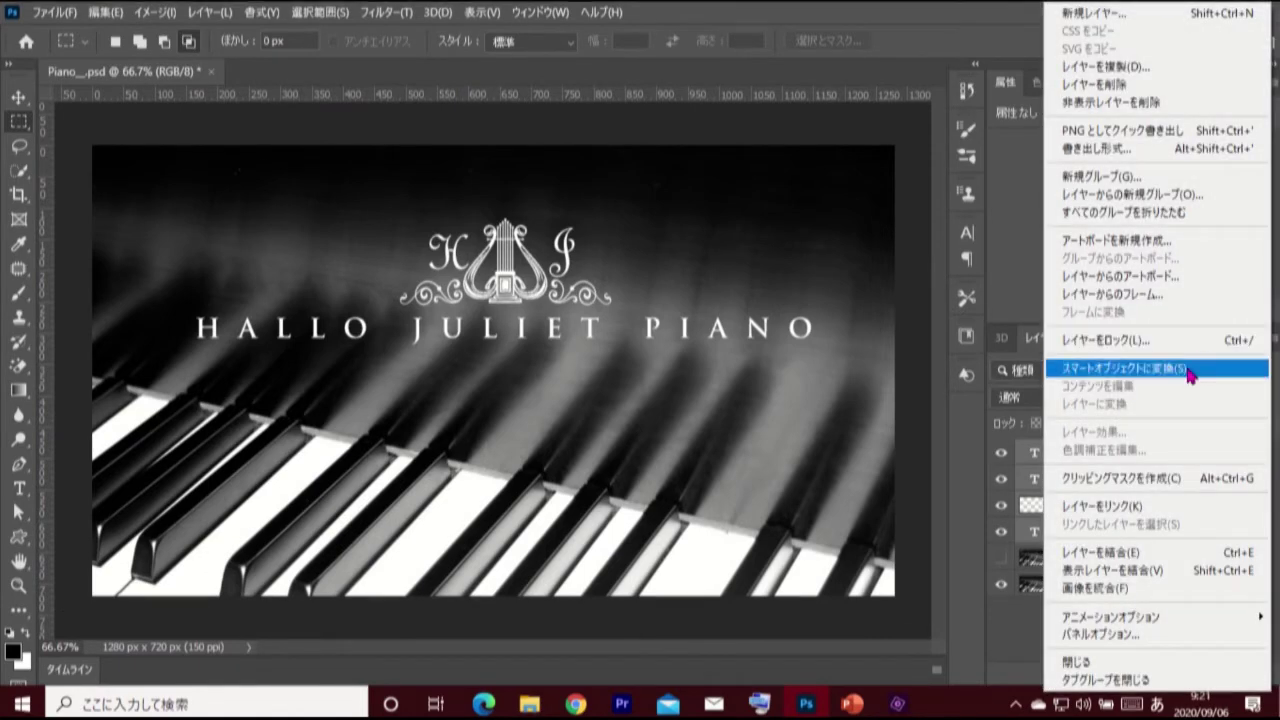
left_click(1245, 370)
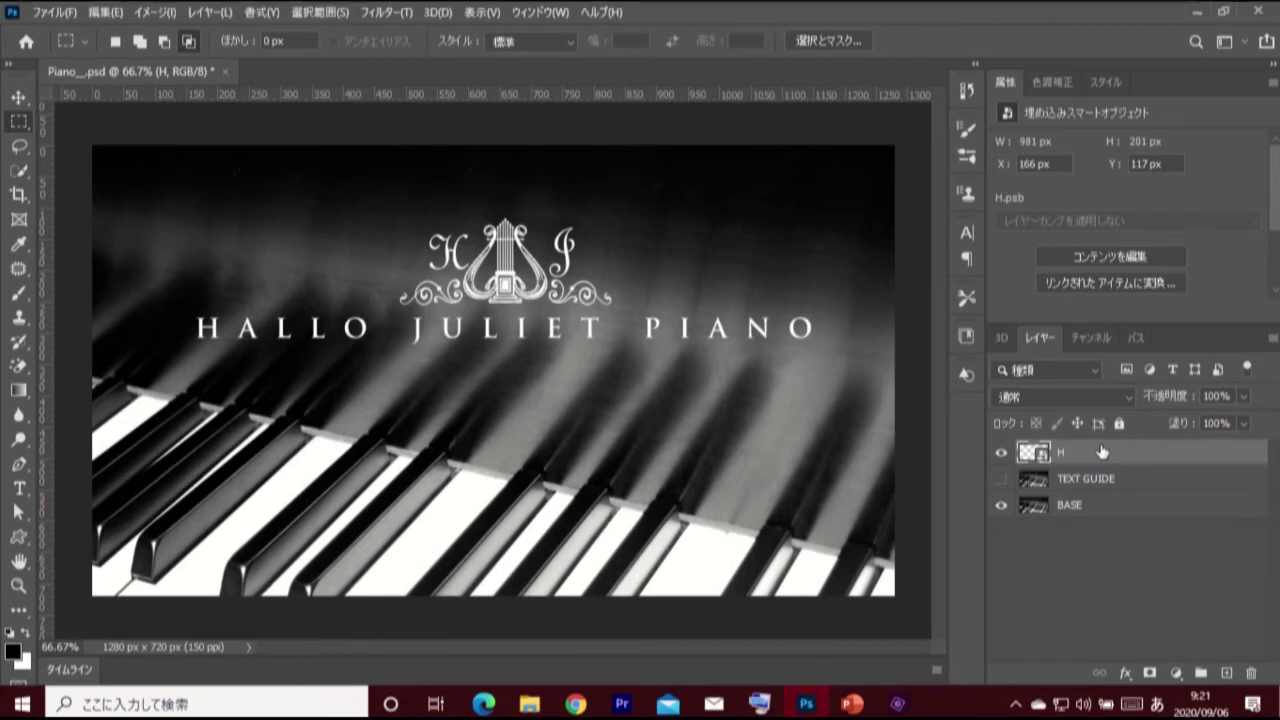
key("ctrl+a")
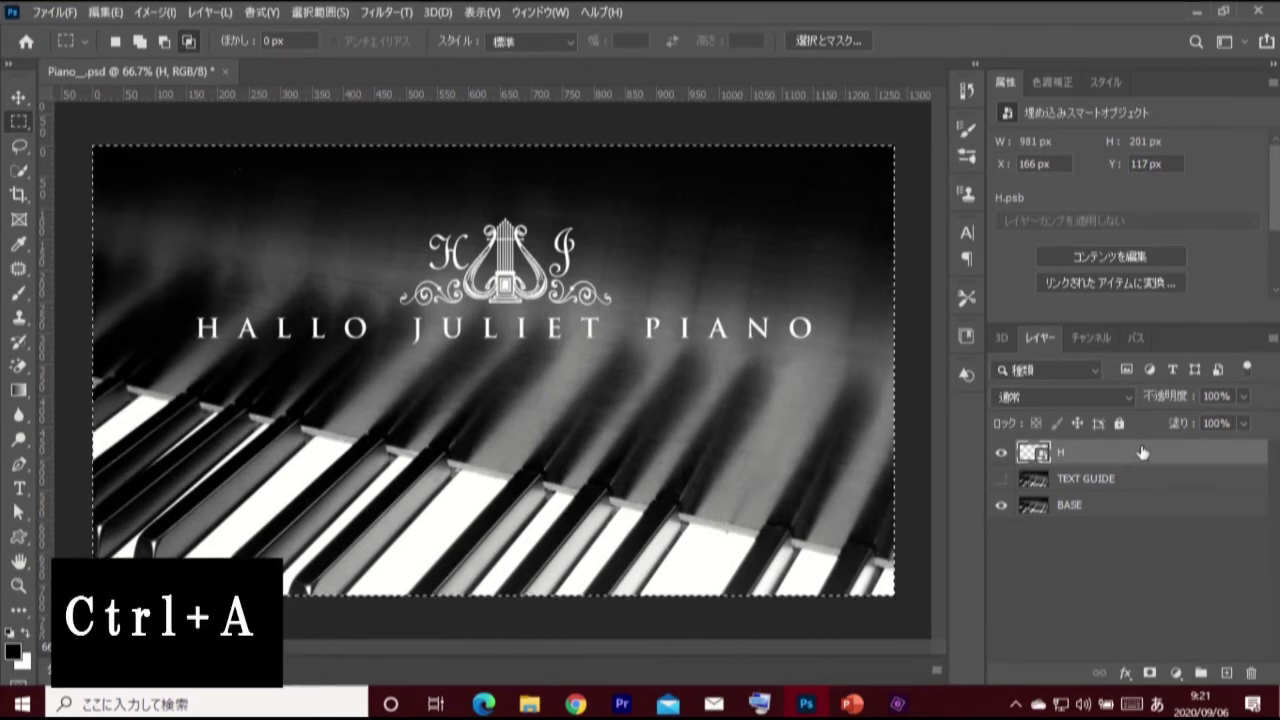
key("ctrl+c")
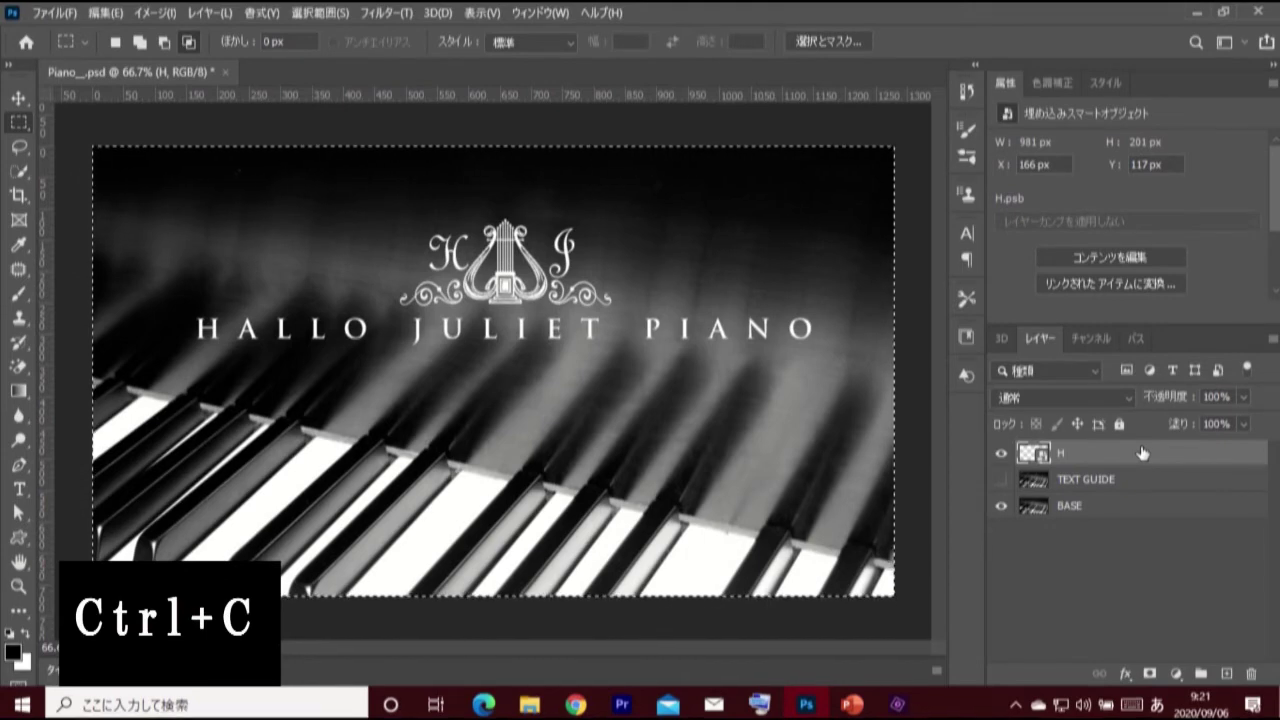
key("ctrl+d")
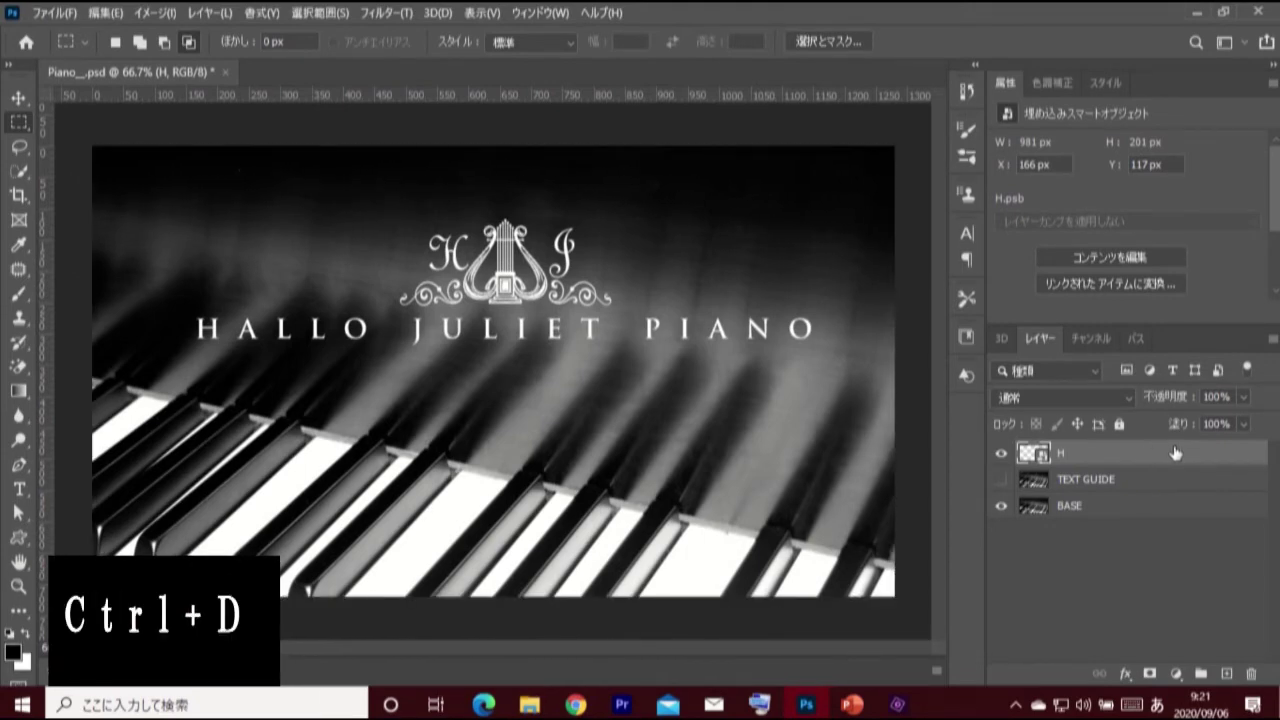
Hide the H smart object, show the TEXT GUIDE layer, and add a new empty layer.
left_click(1001, 458)
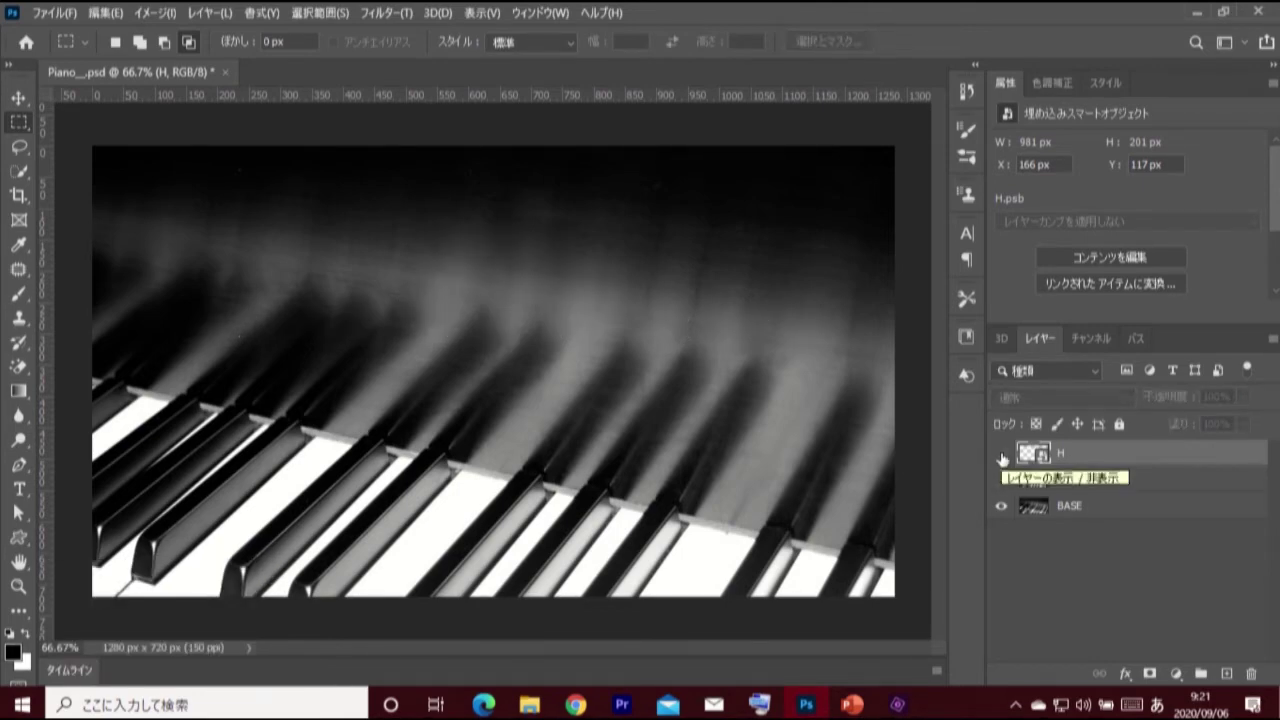
left_click(1001, 480)
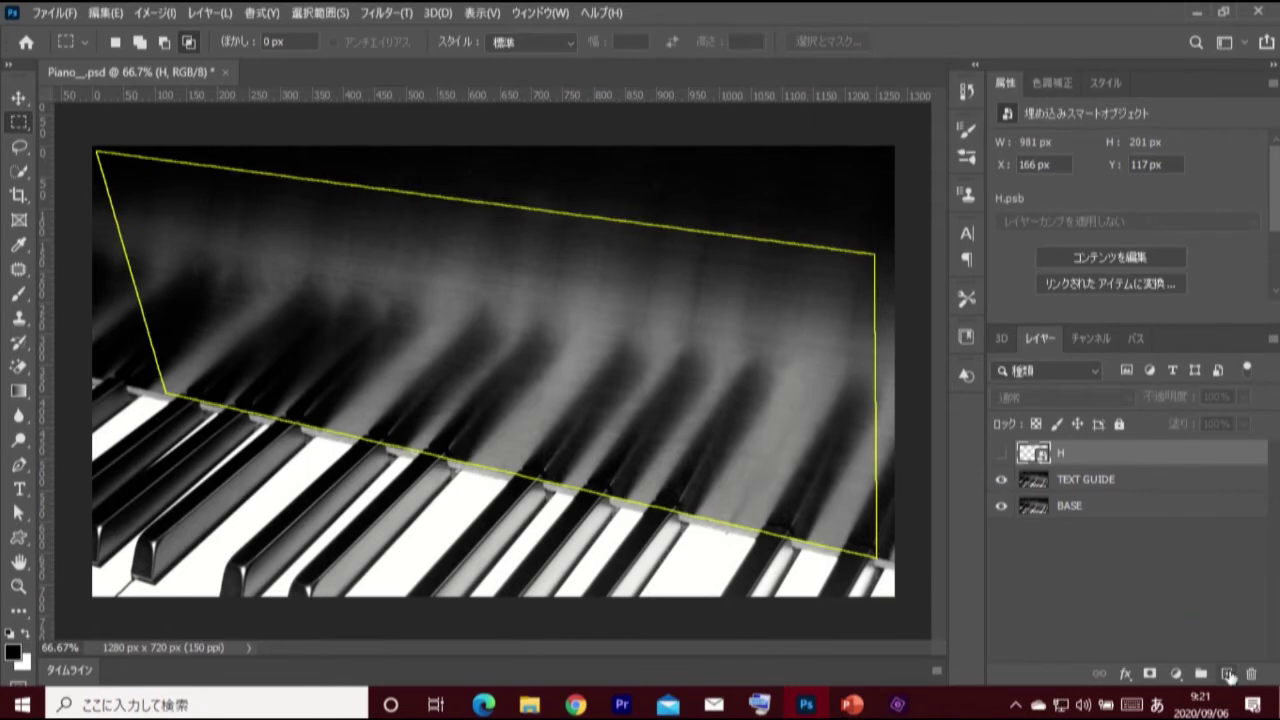
left_click(1228, 674)
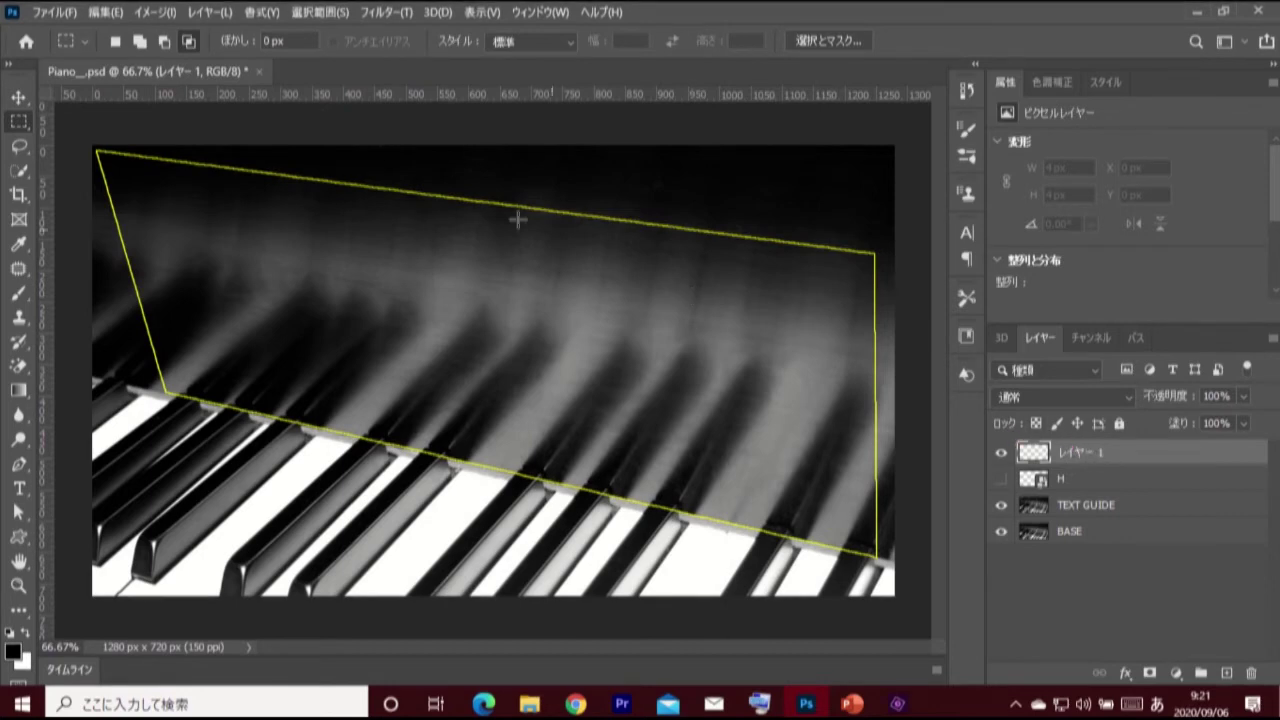
left_click(371, 13)
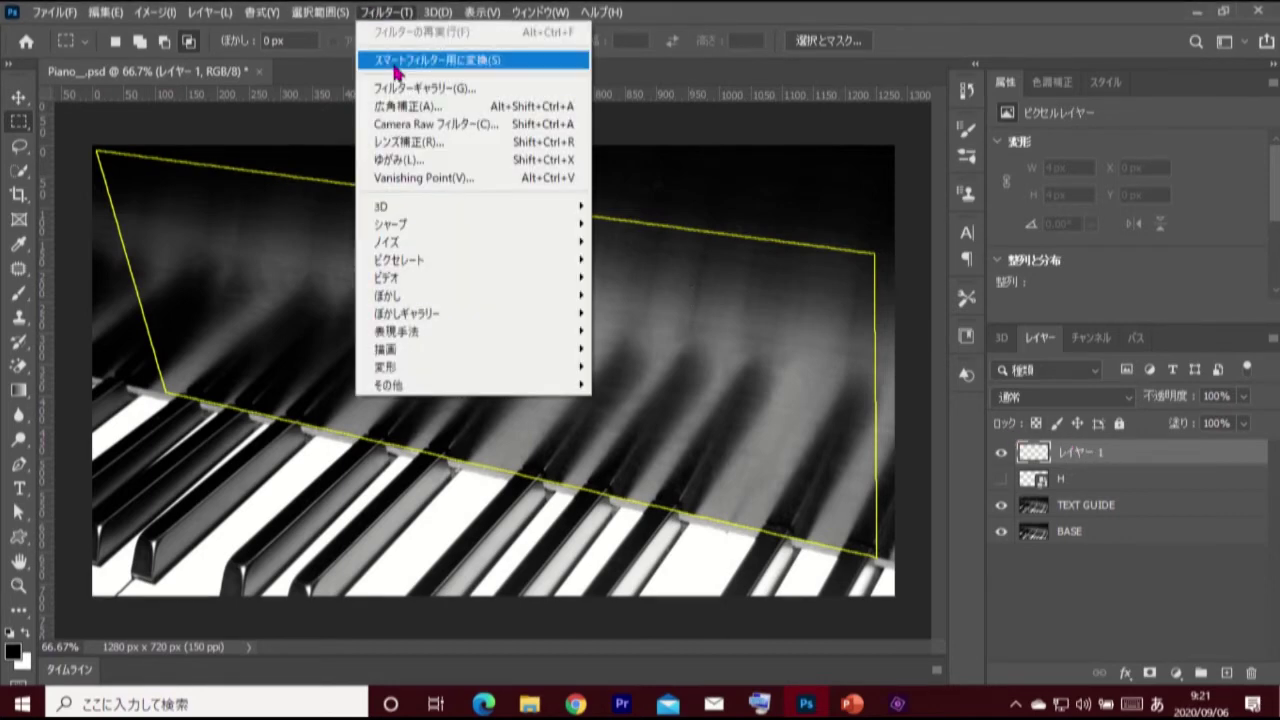
In Vanishing Point, paste the copied logo and drag it into the lid's perspective plane.
left_click(496, 180)
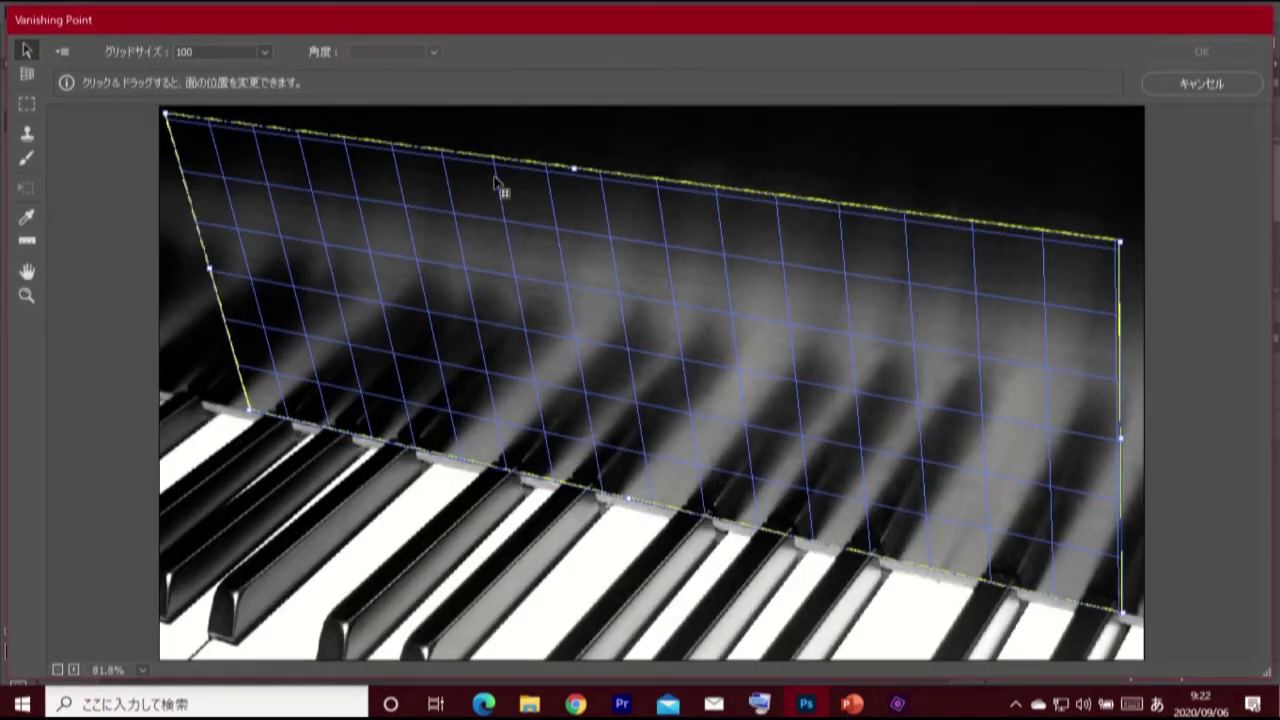
key("ctrl+v")
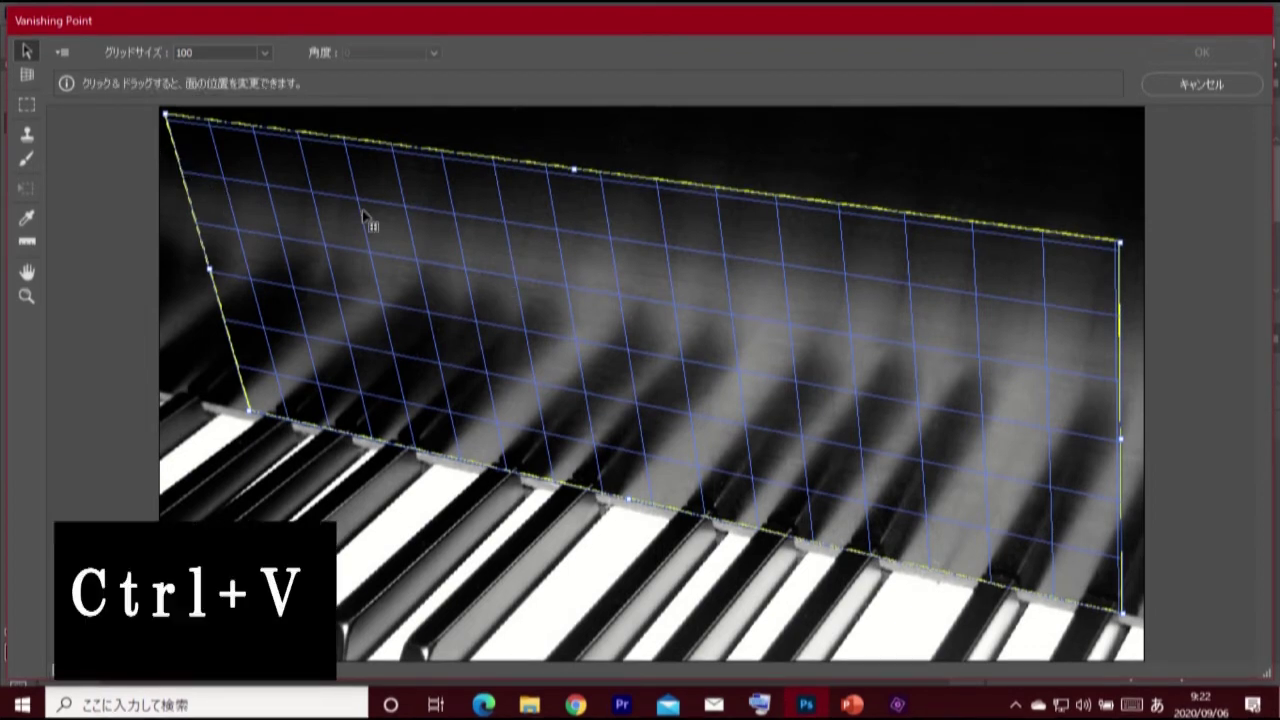
key("ctrl+v")
left_click_drag(363, 213, 366, 212)
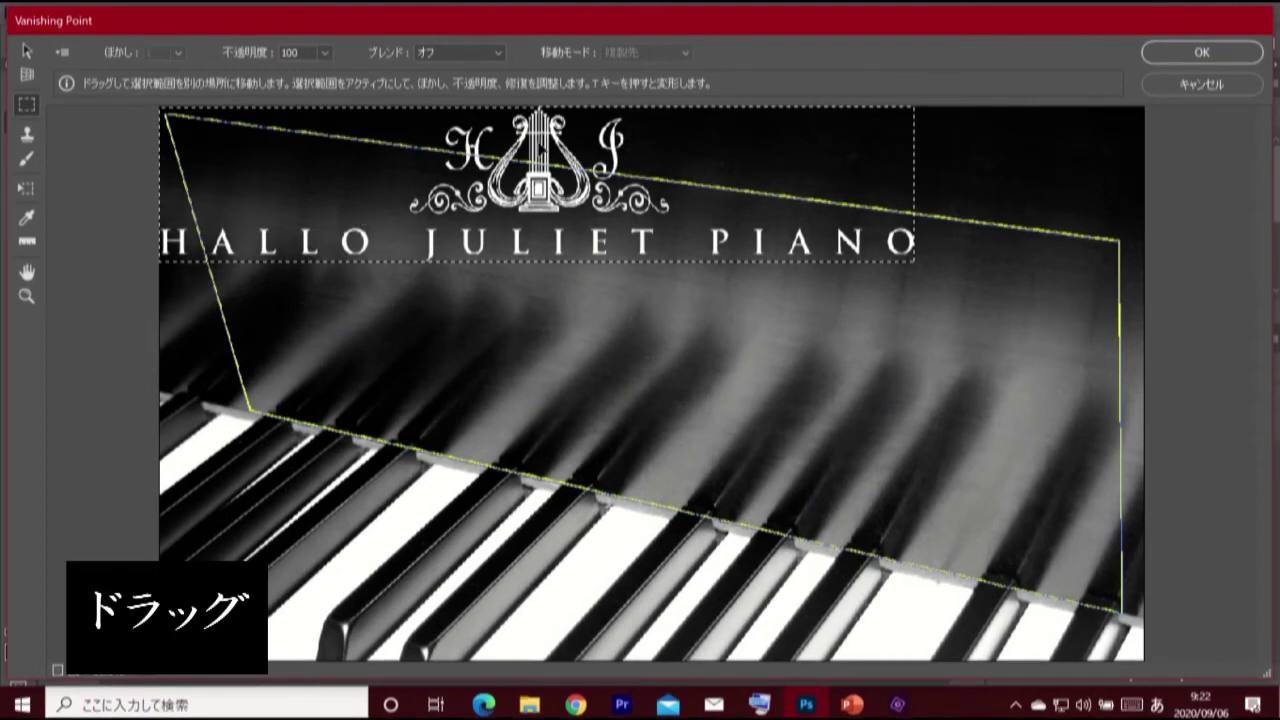
left_click_drag(385, 208, 455, 258)
mouse_move(599, 232)
left_mouse_down()
mouse_move(614, 262)
mouse_move(615, 240)
left_mouse_up()
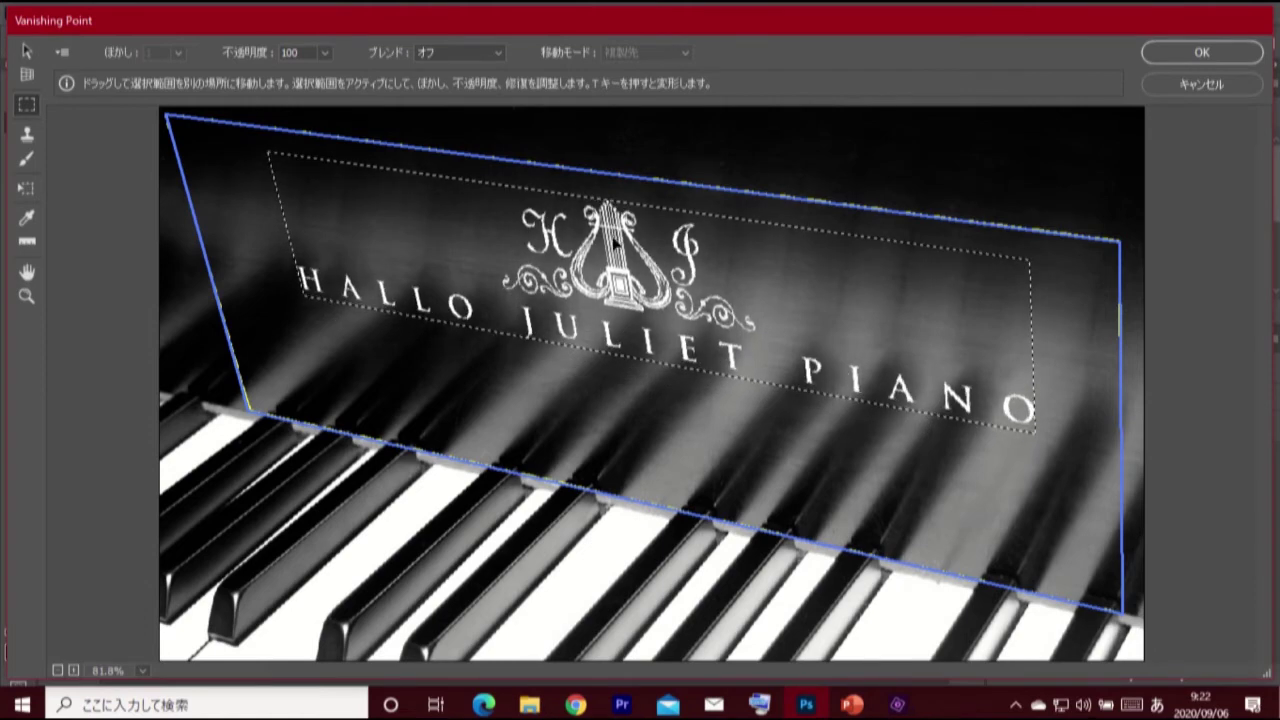
Enlarge the pasted logo within the plane, shift it slightly left, and apply.
left_click(26, 188)
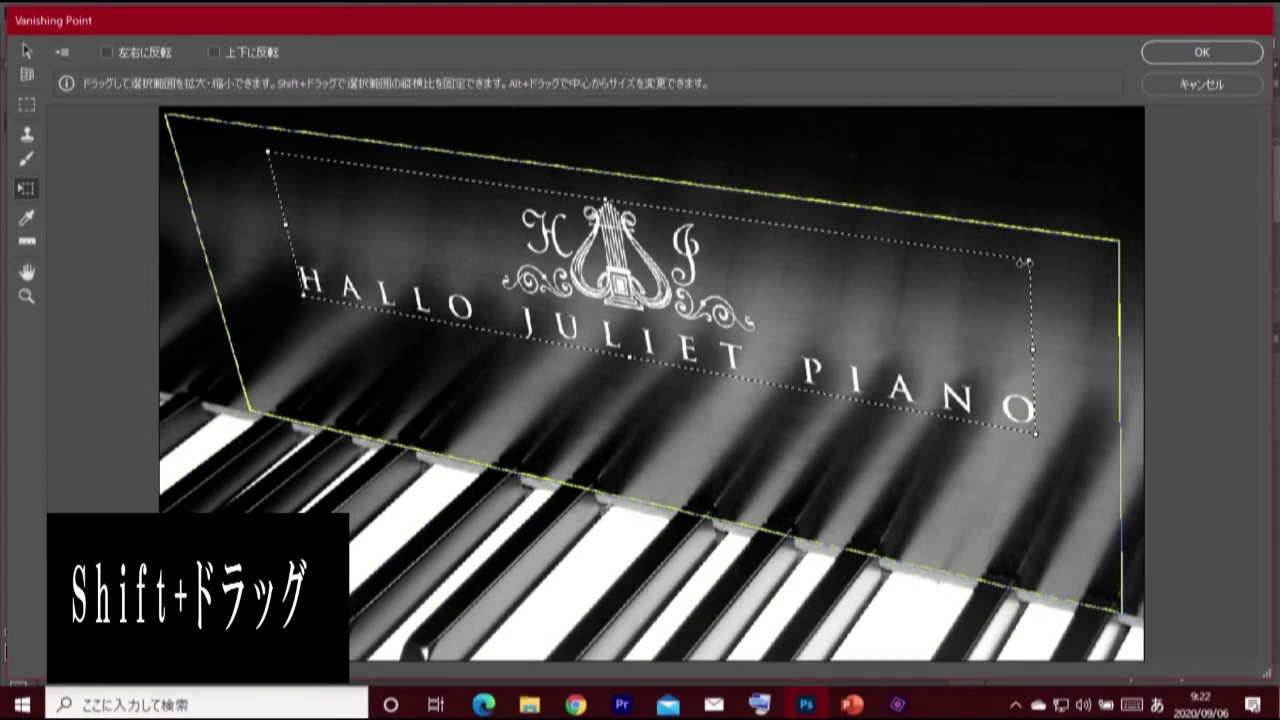
left_click_drag(1025, 262, 1075, 263)
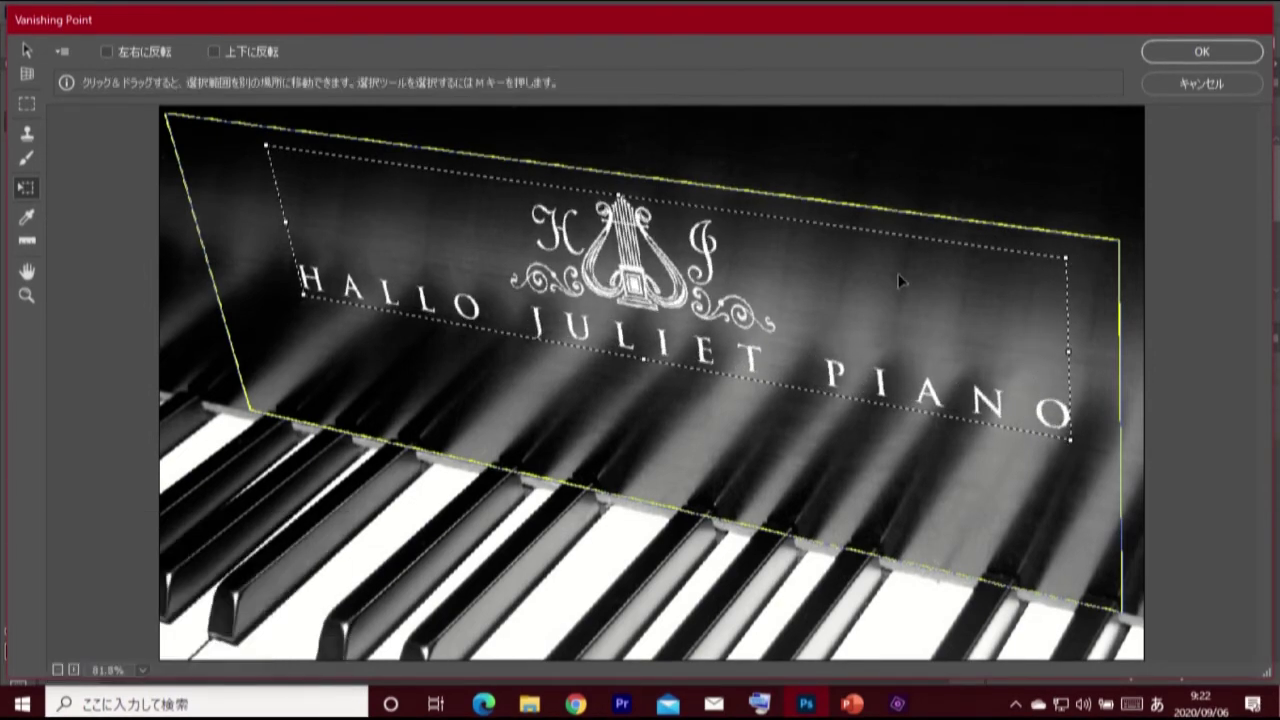
left_click_drag(888, 282, 872, 282)
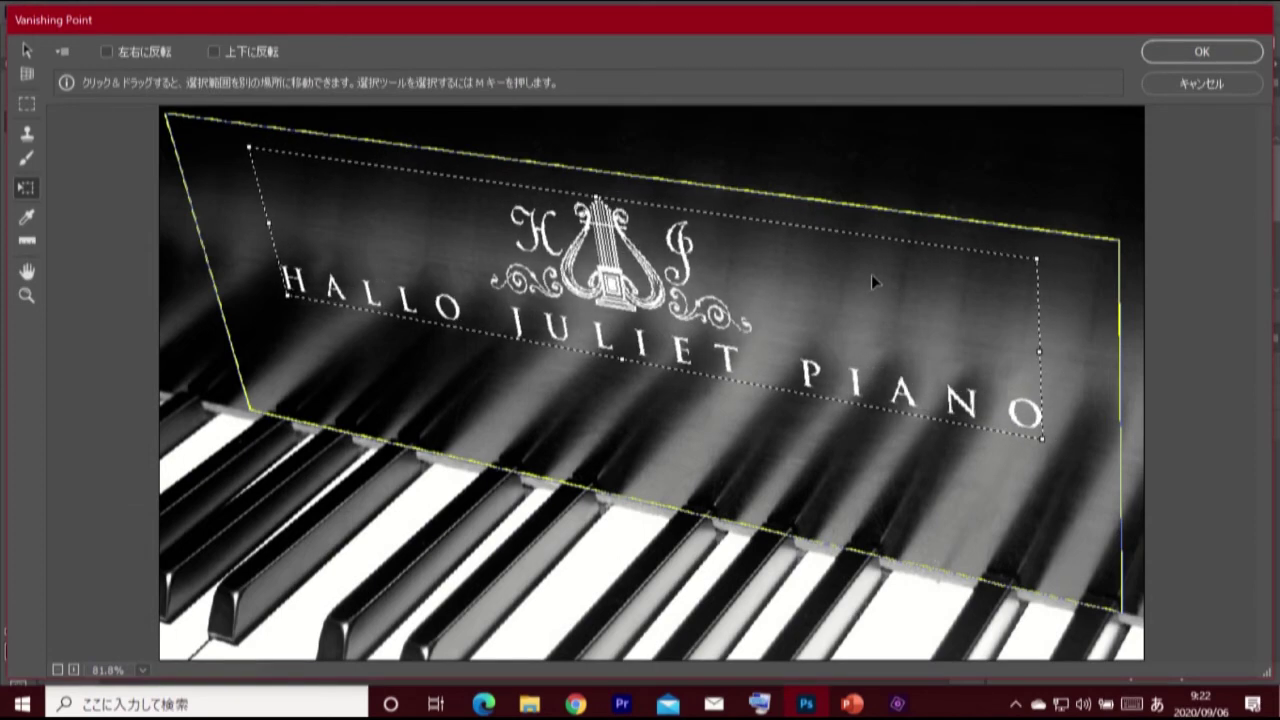
left_click_drag(871, 274, 862, 272)
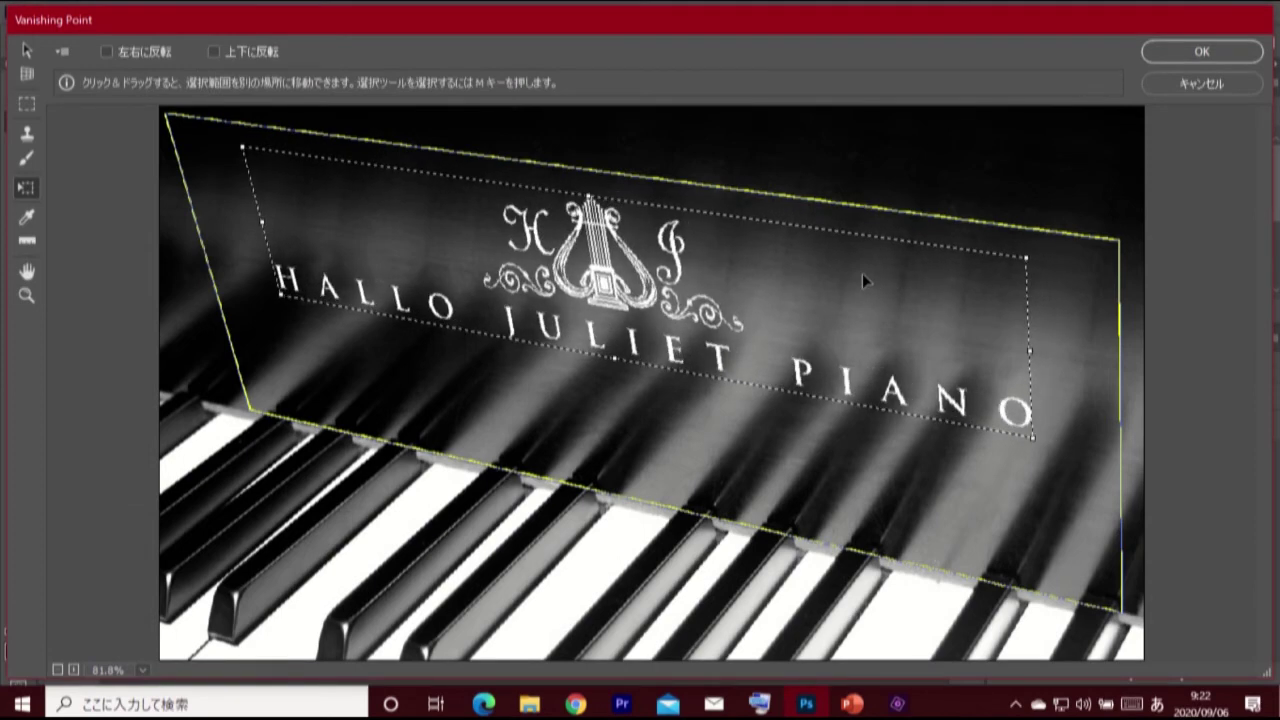
left_click(1196, 54)
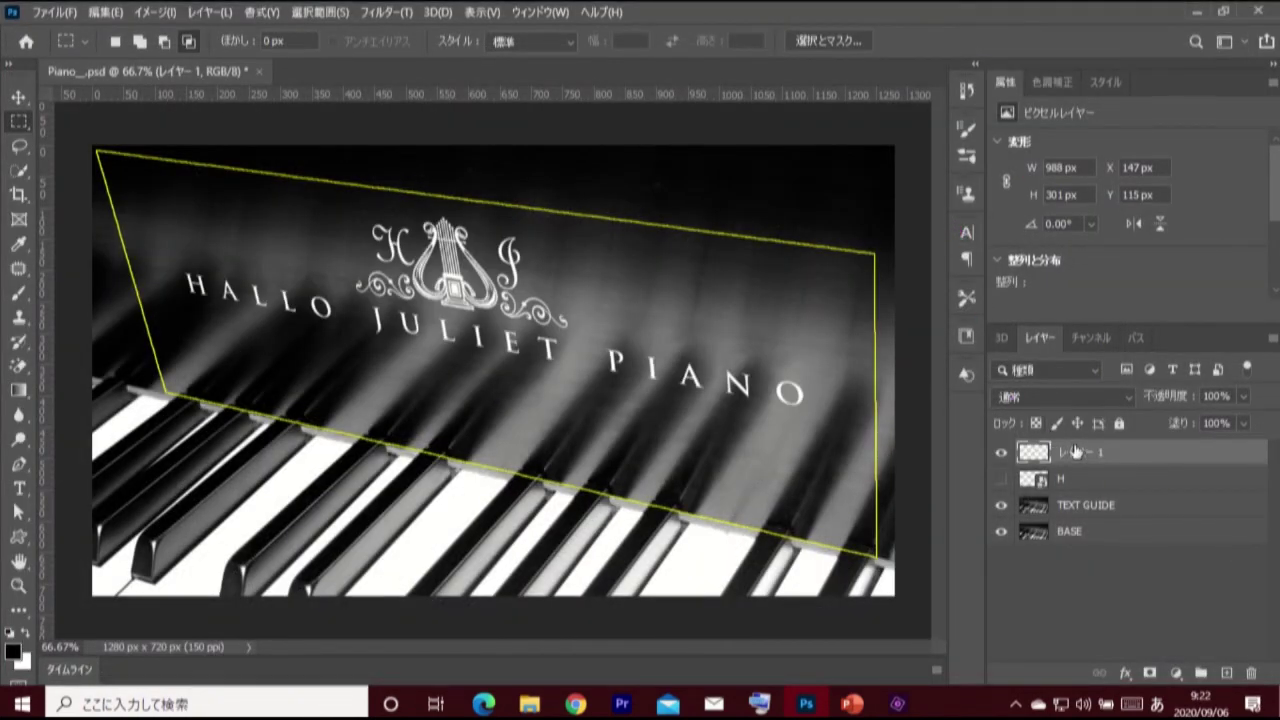
Hide the TEXT GUIDE and start a foreground-to-background gradient with the Gradient tool.
left_click(1002, 503)
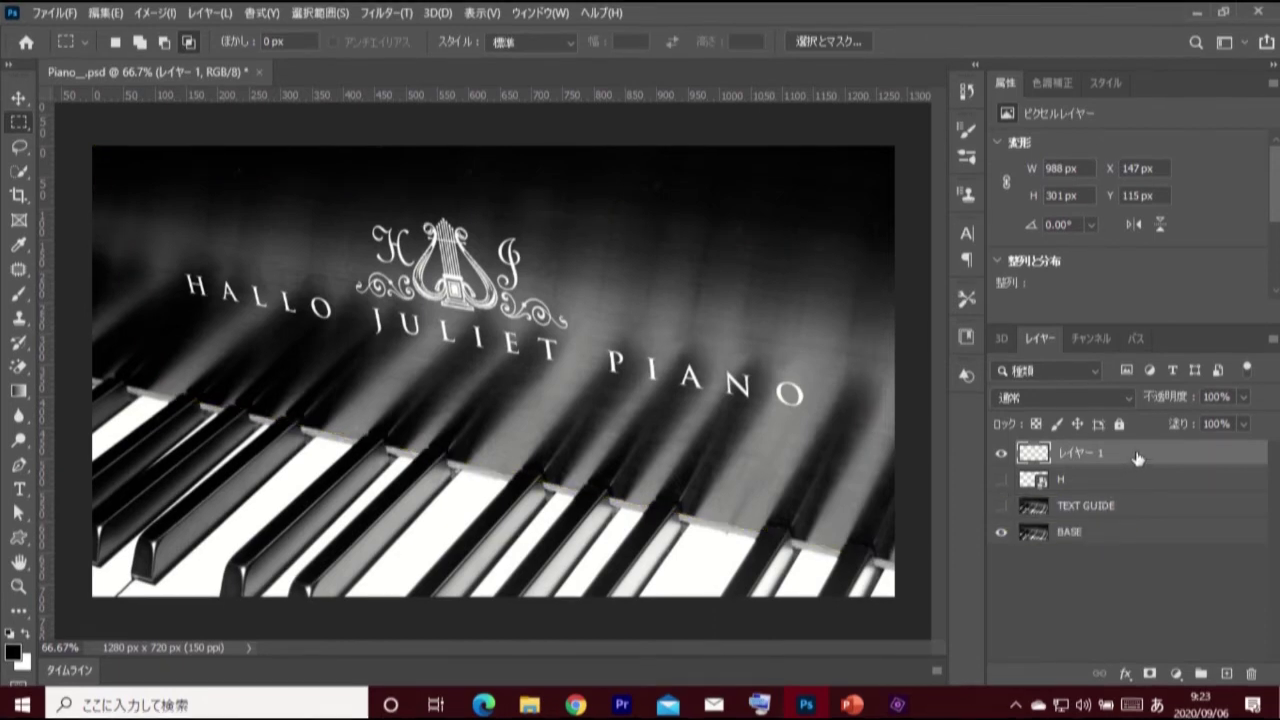
left_click_drag(18, 390, 150, 396)
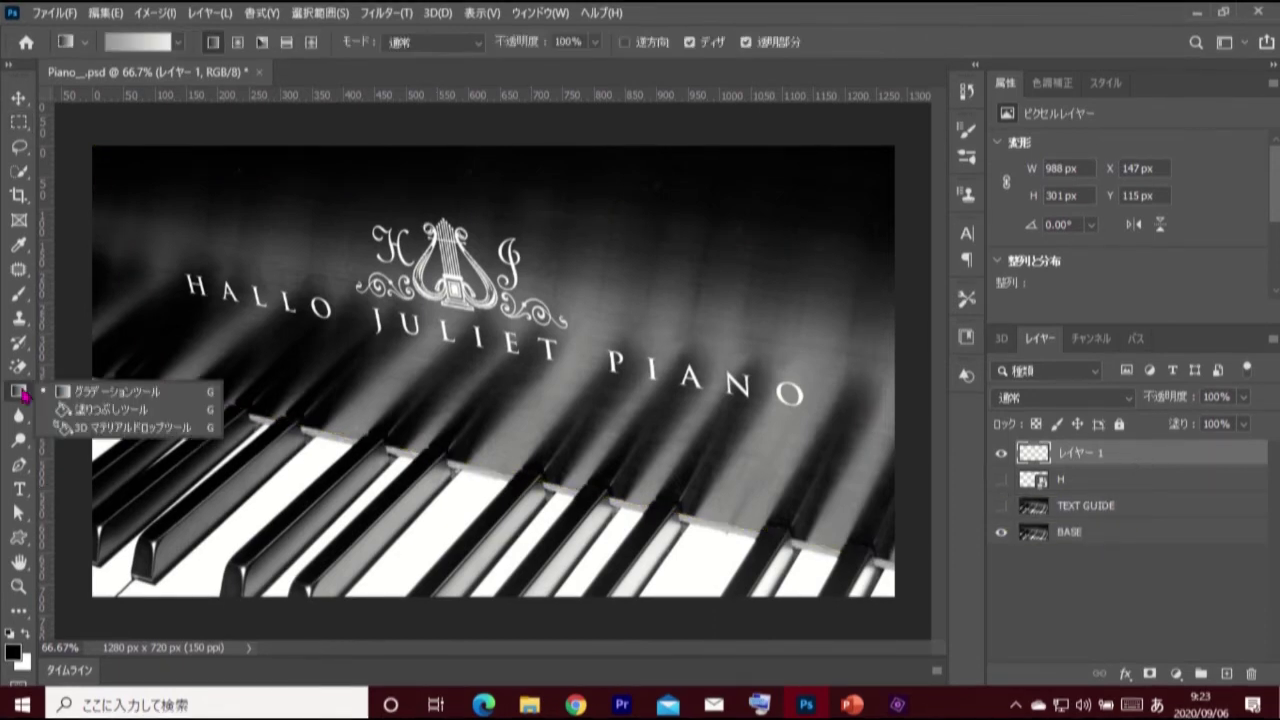
left_click(180, 397)
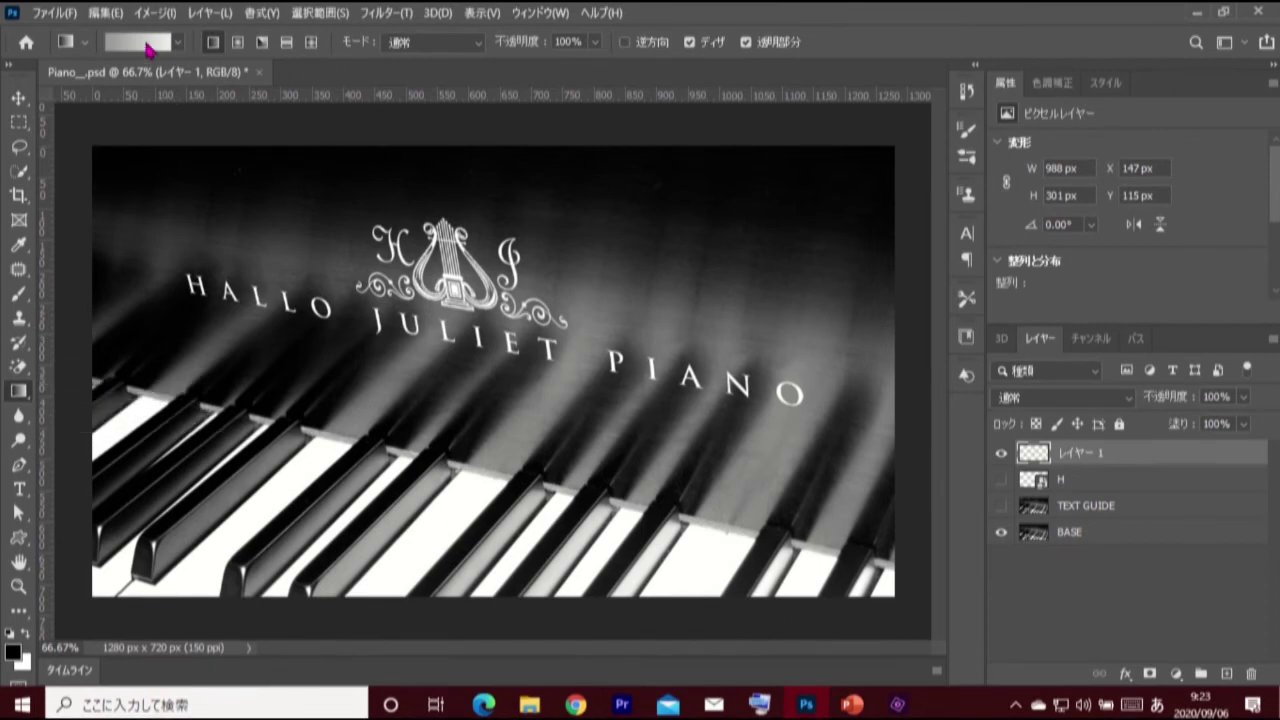
left_click(147, 47)
left_click(788, 250)
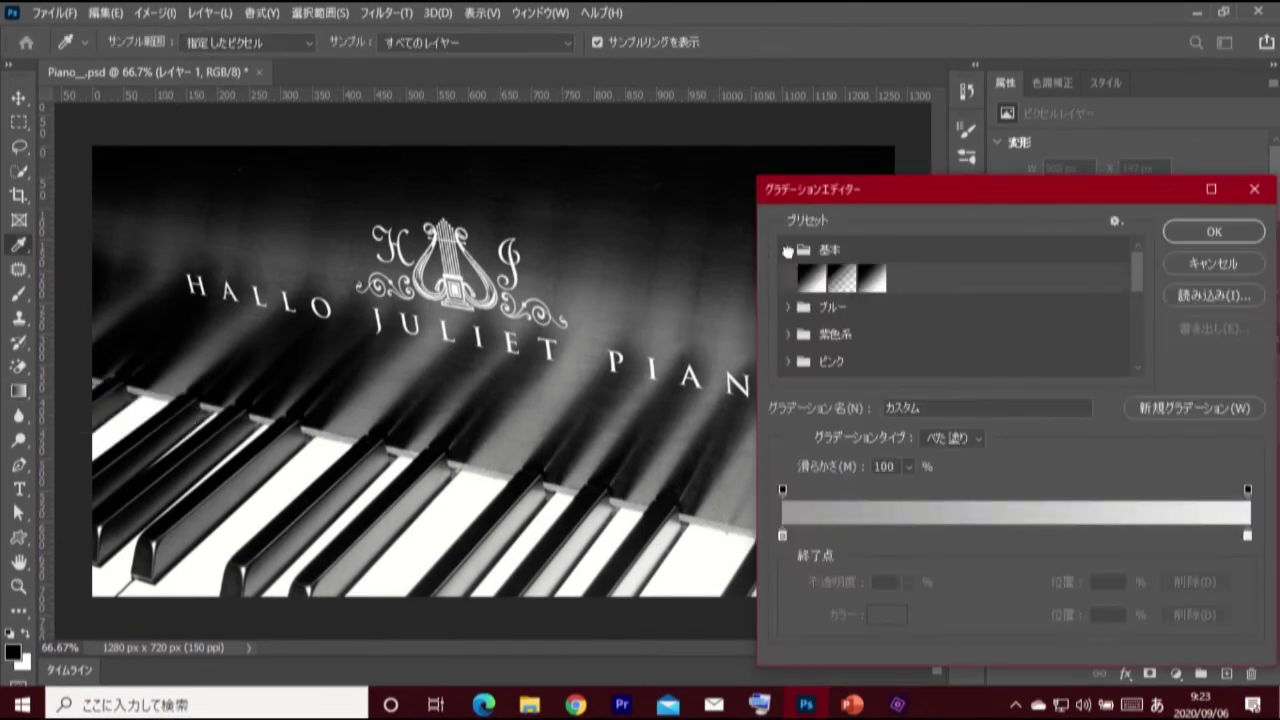
left_click(810, 278)
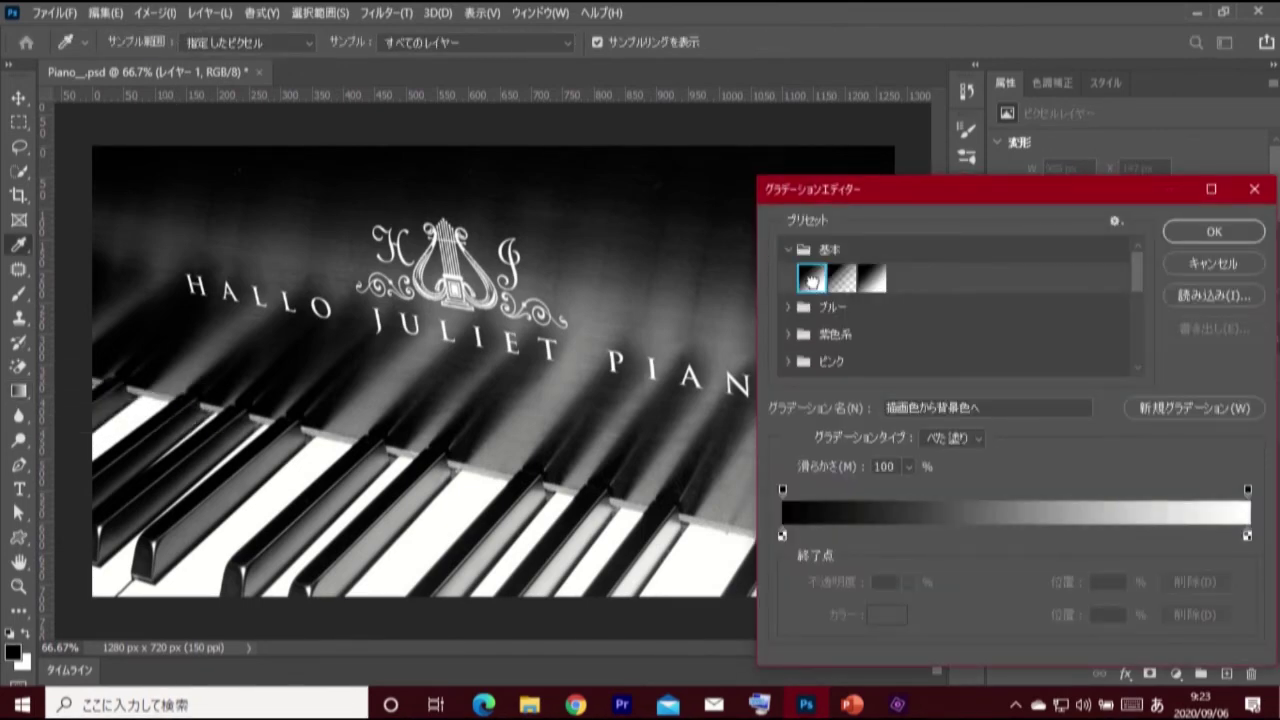
Set the gradient's left stop to grey at 60% brightness (#999999).
left_click(782, 535)
left_click(890, 615)
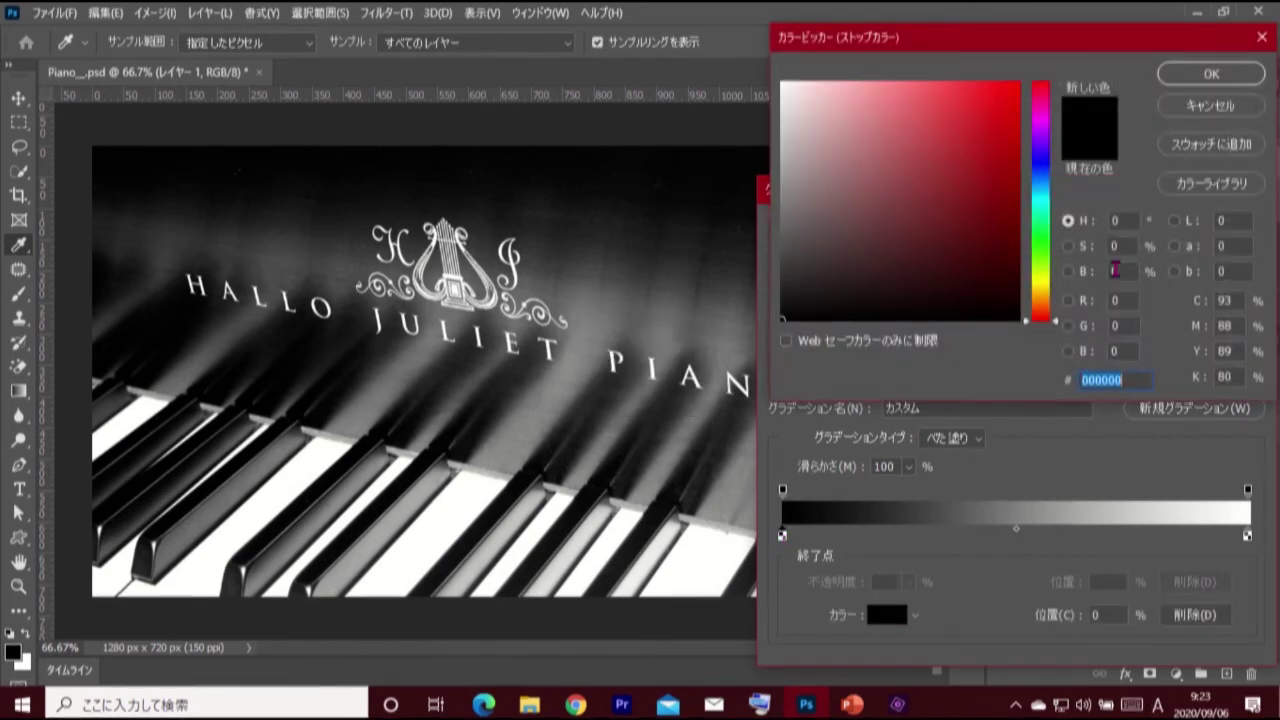
left_click(1124, 271)
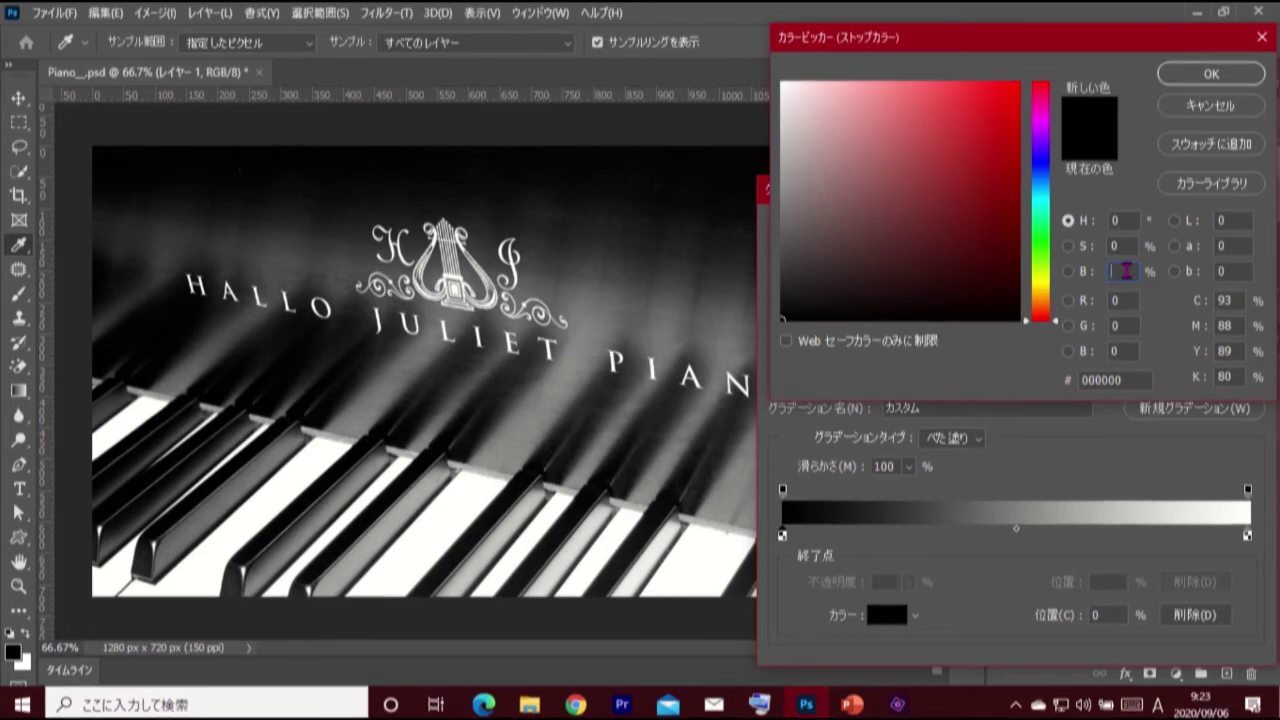
type("60")
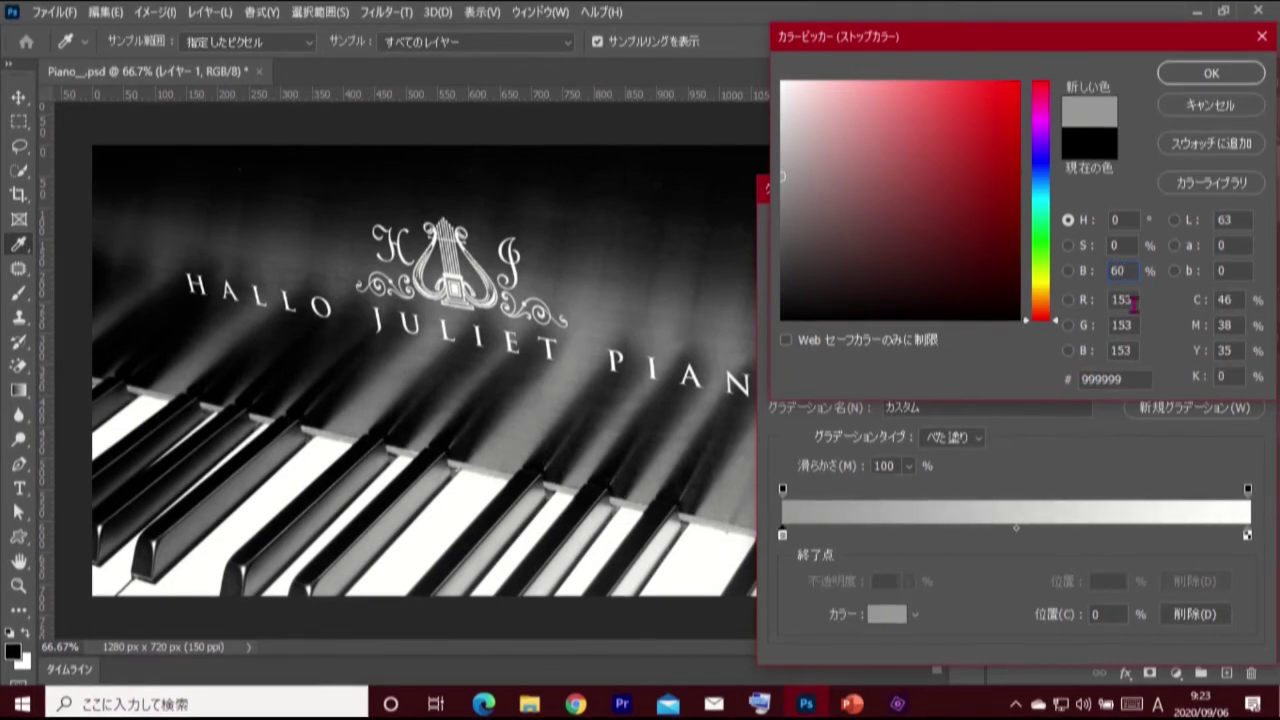
left_click(1218, 75)
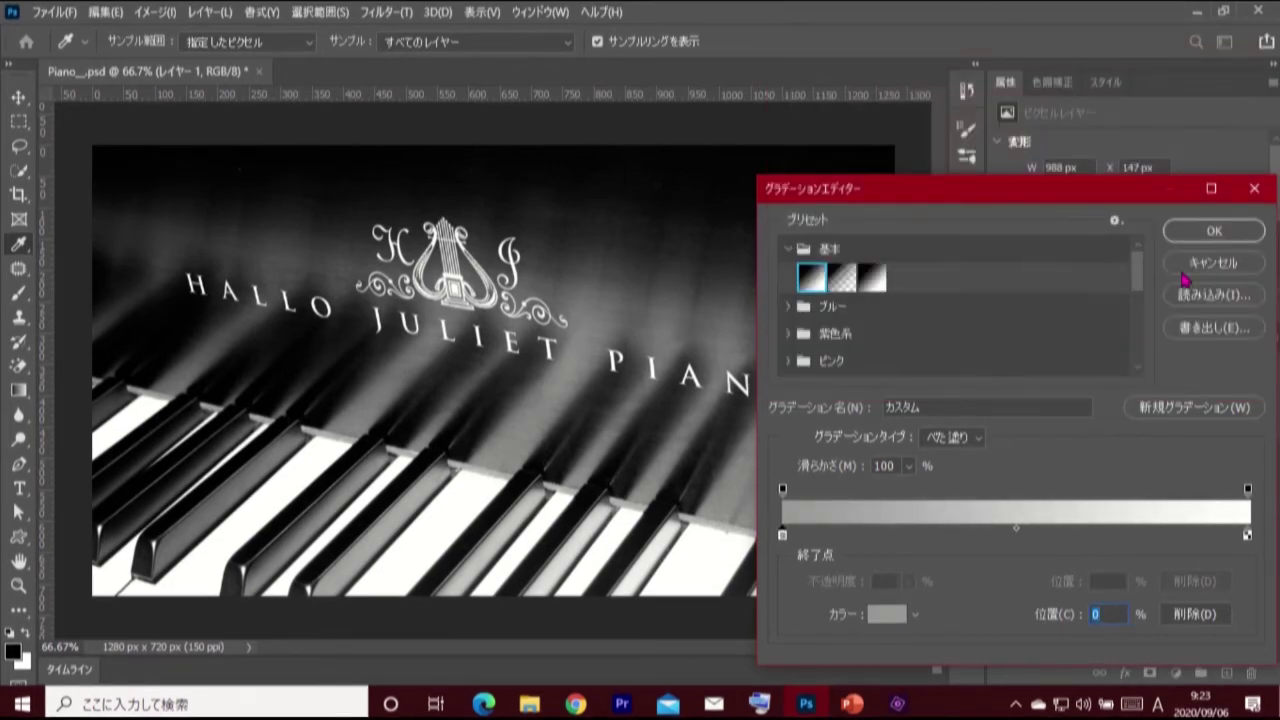
Set the right stop to 93% brightness (#ededed) and accept the gradient.
left_click(1248, 536)
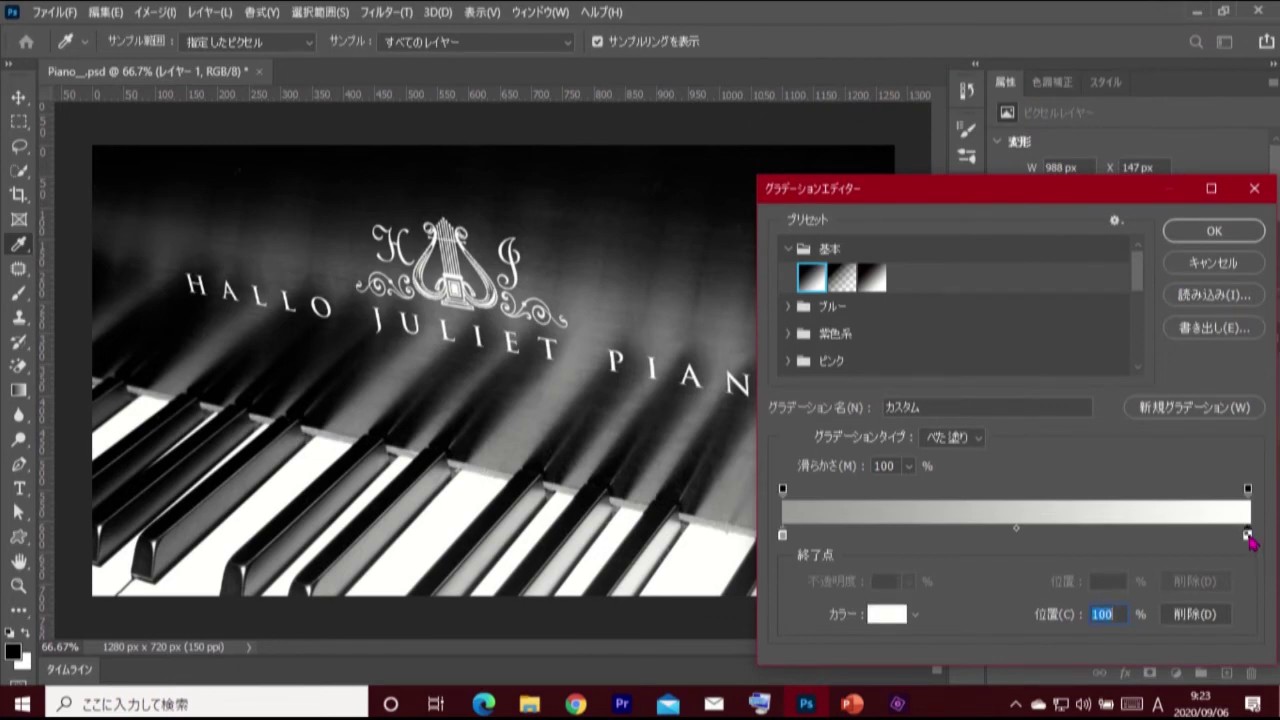
left_click(888, 615)
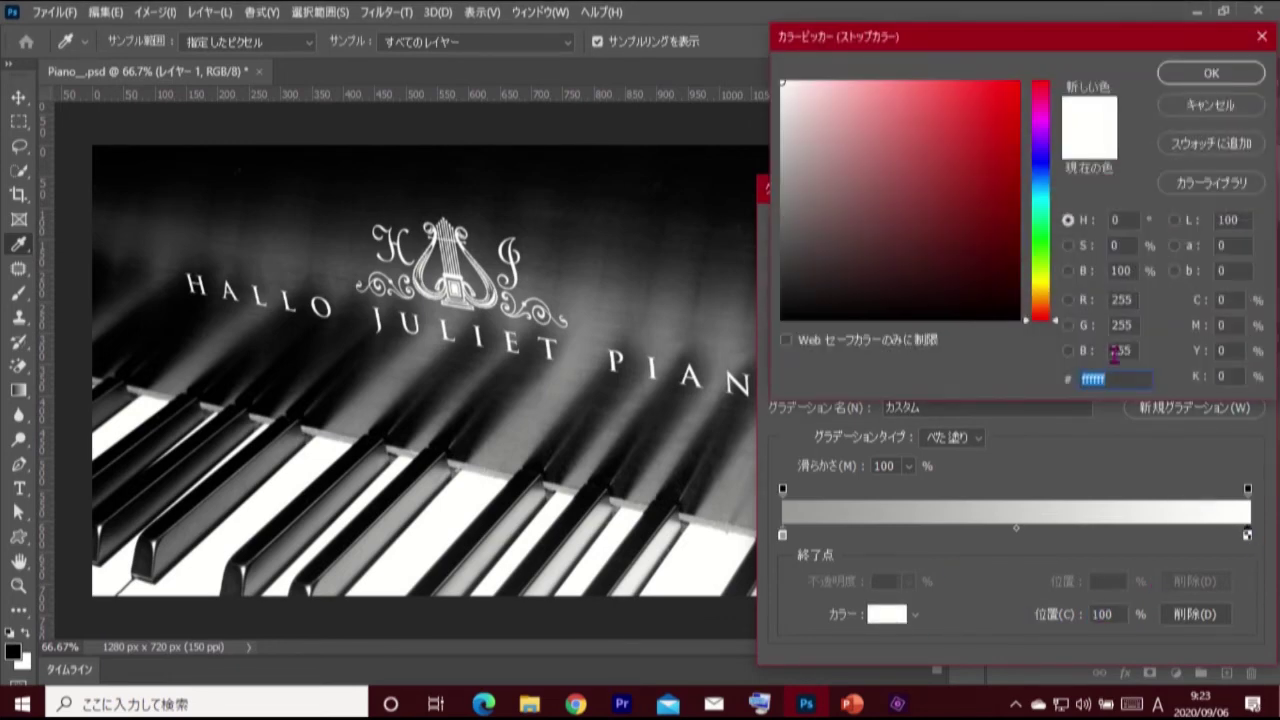
left_click(1138, 277)
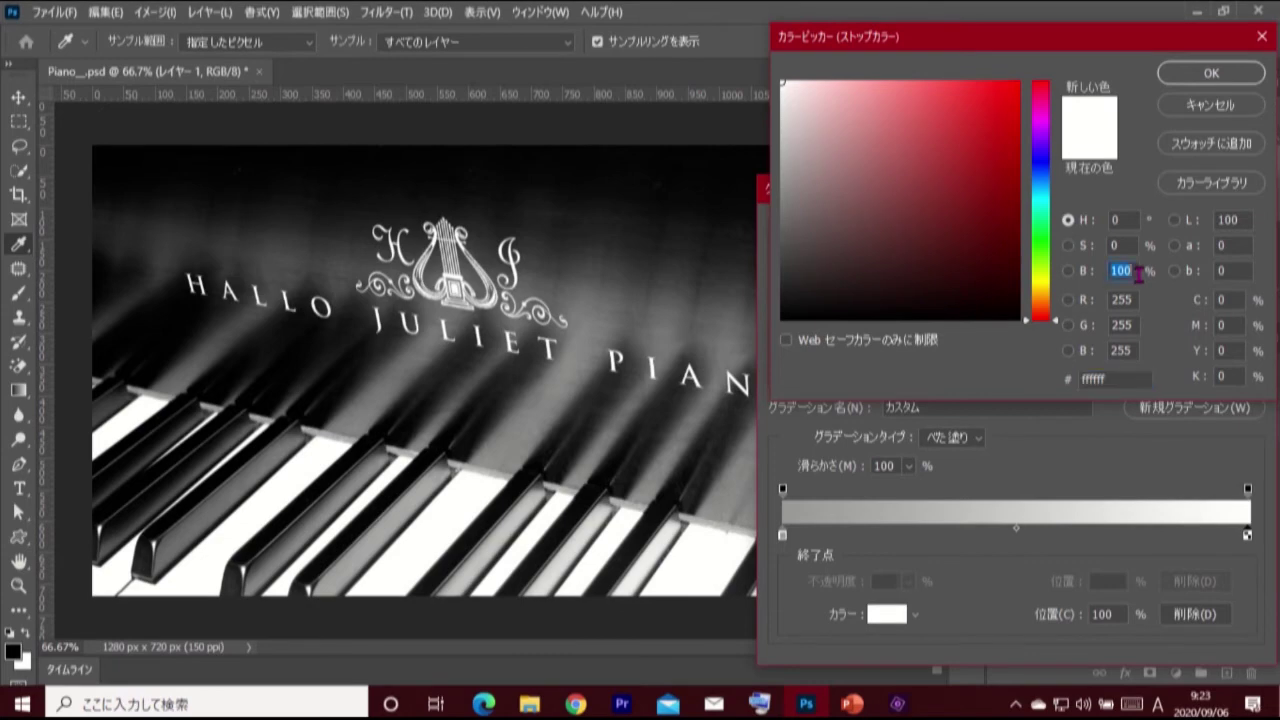
type("93")
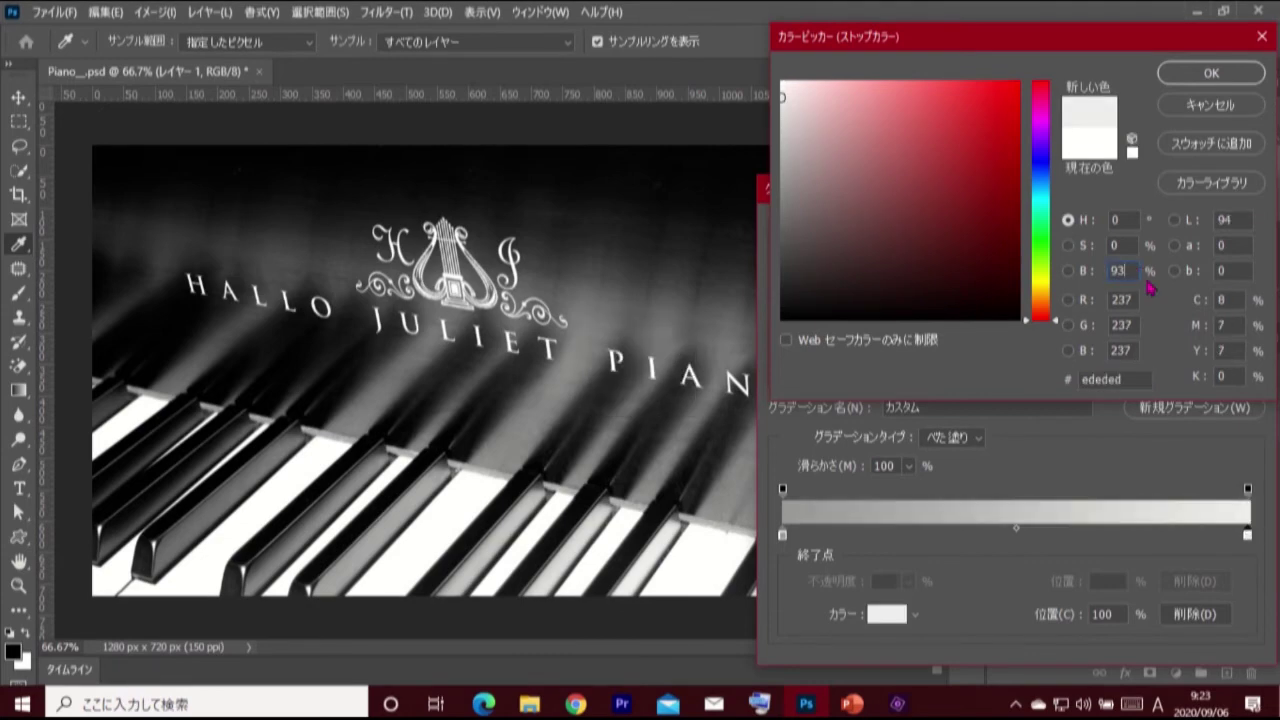
left_click(1210, 78)
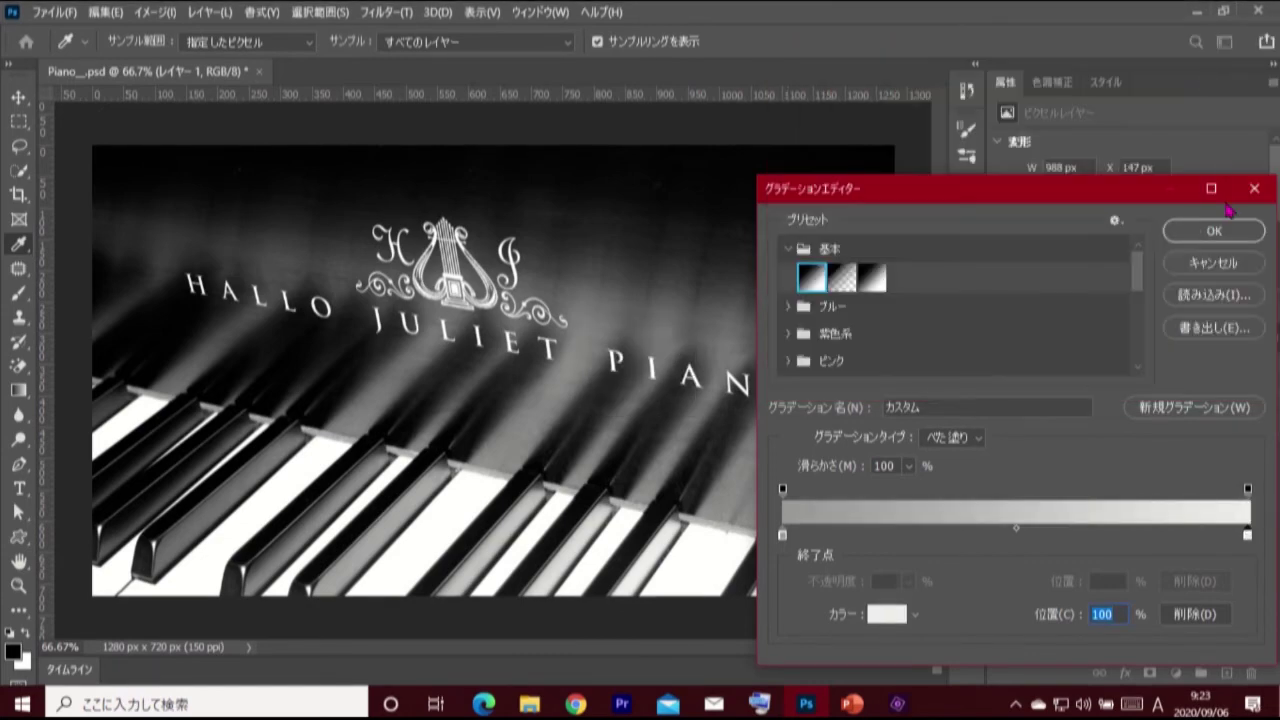
left_click(1226, 228)
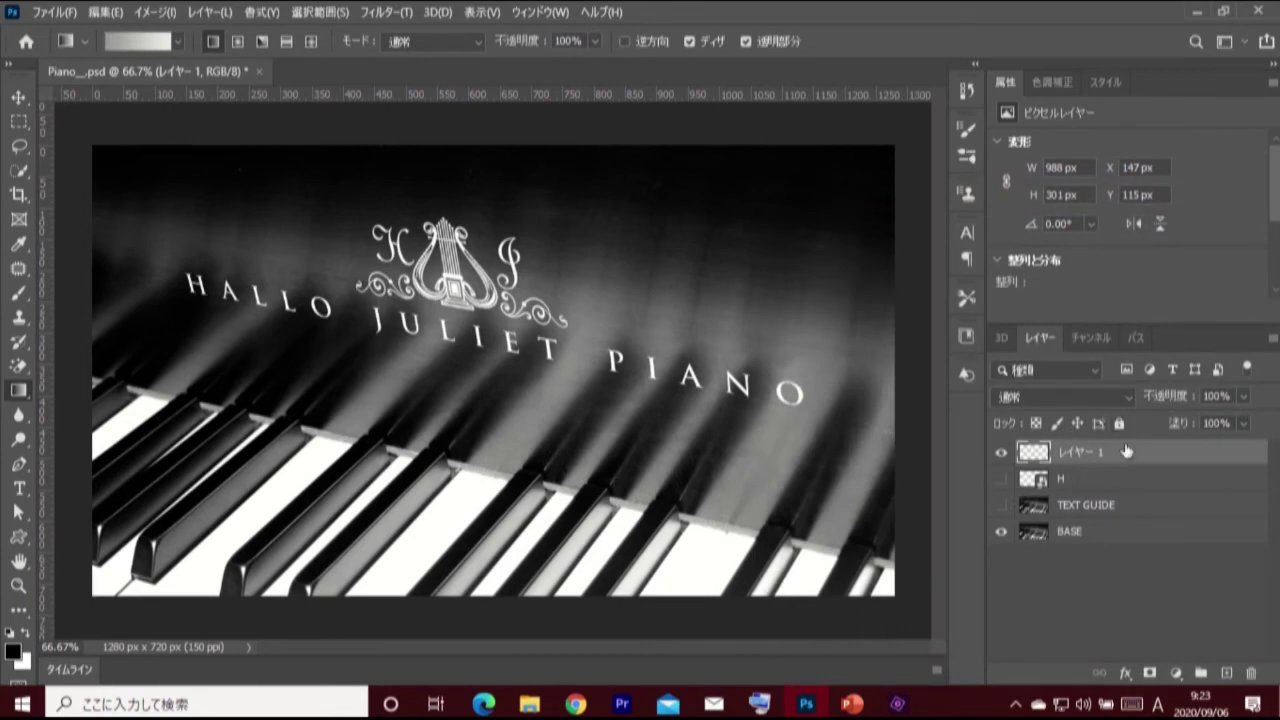
Load the logo selection, replace Layer 1 with a new layer, and fill the lettering with the gradient.
left_click(1041, 455, "ctrl")
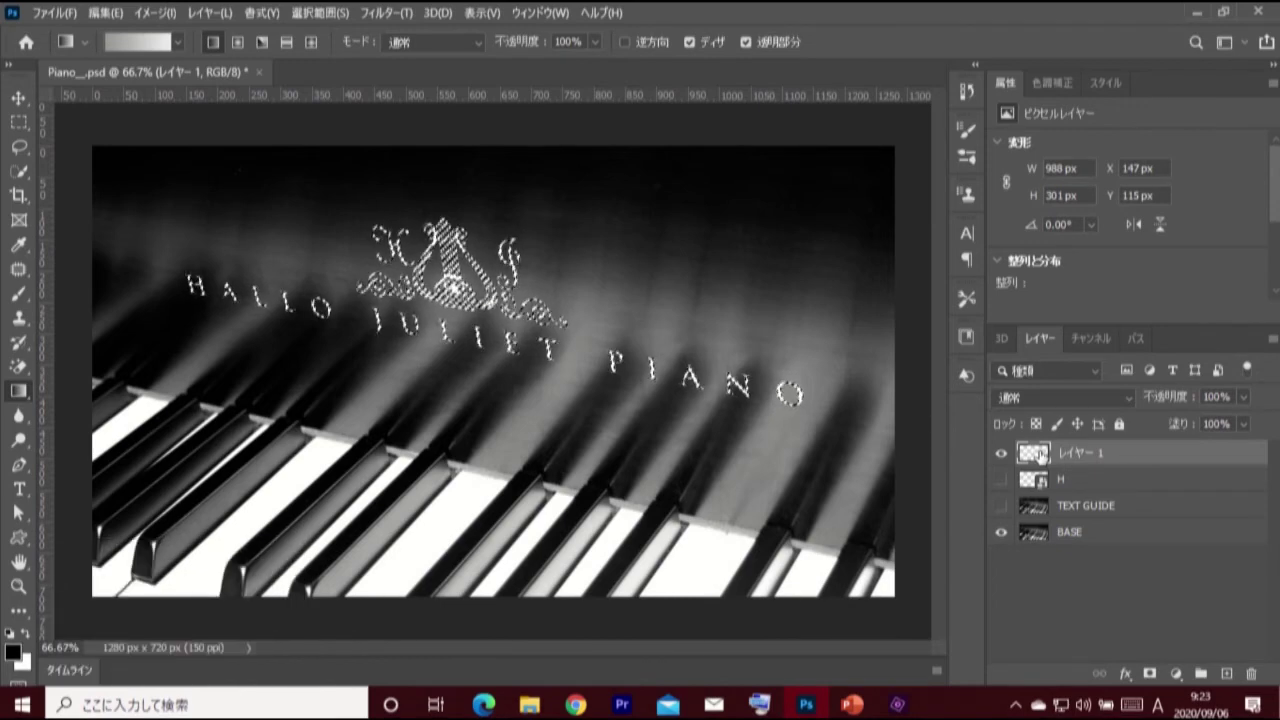
key("Delete")
left_click_drag(1041, 455, 1255, 673)
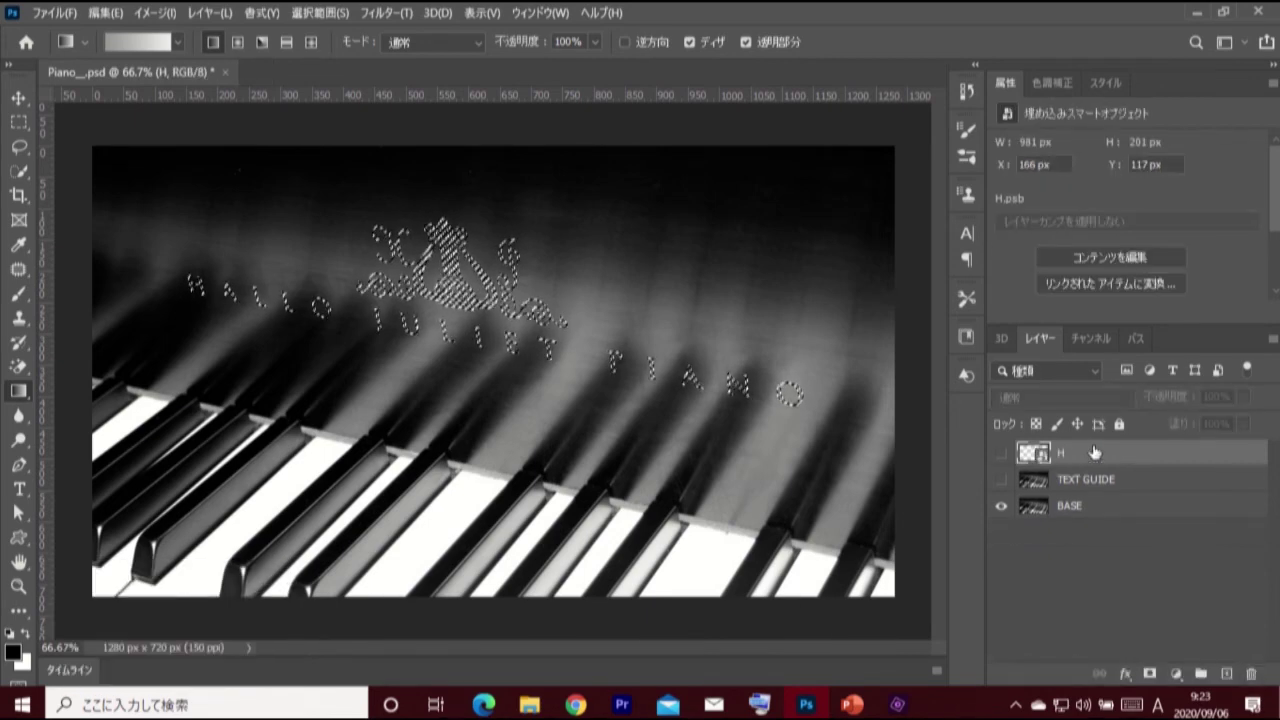
left_click(1226, 673)
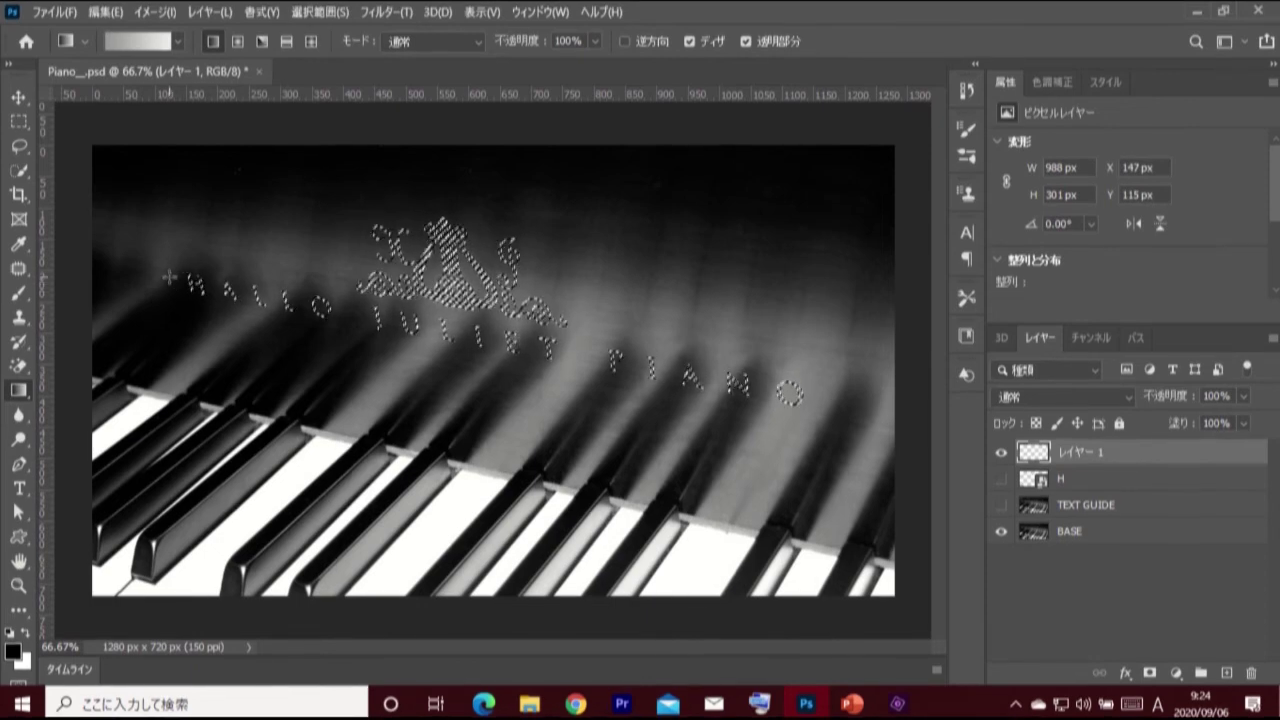
left_click_drag(166, 277, 835, 401)
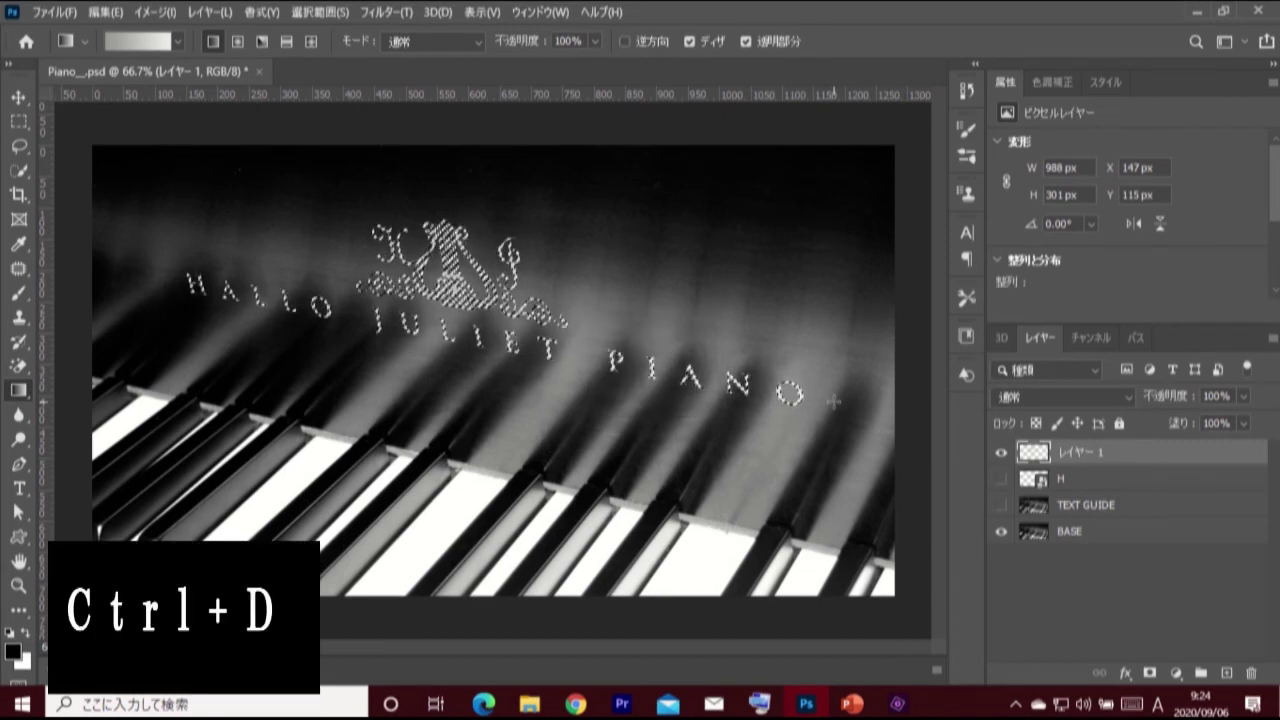
key("ctrl+d")
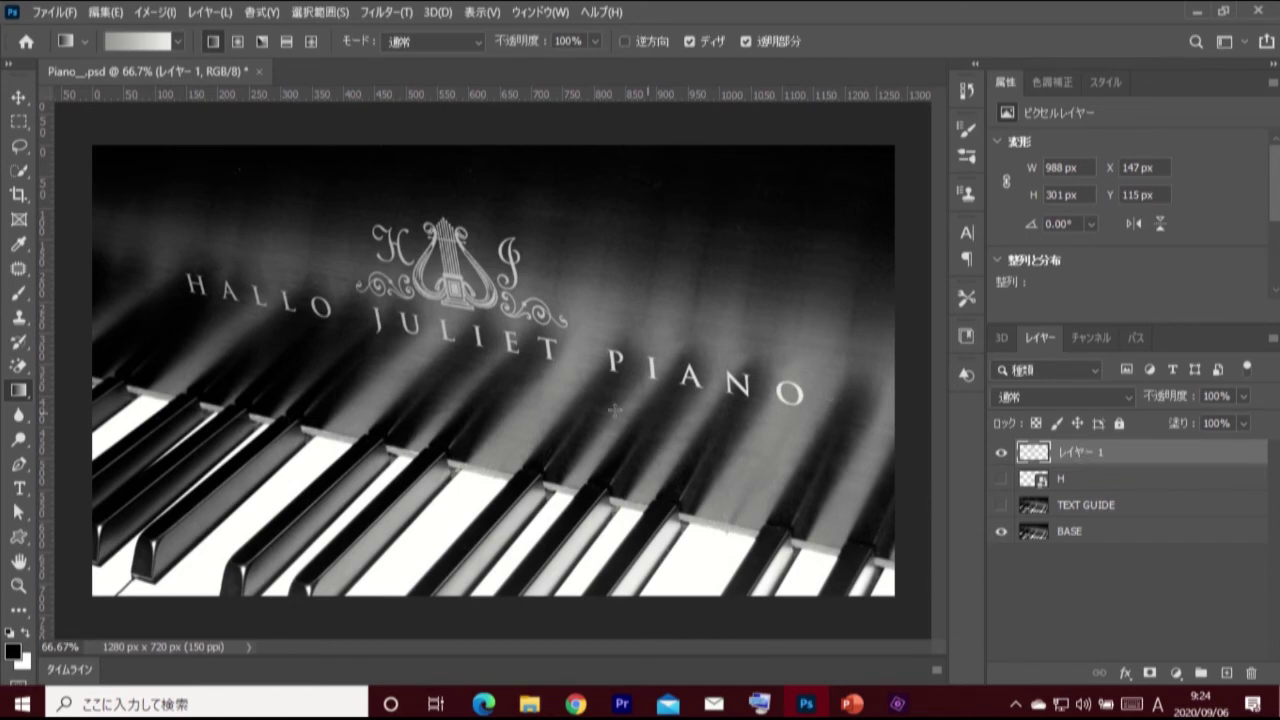
Blur the start of HALLO with a 175 px, 0% hardness Blur brush.
left_click(18, 415)
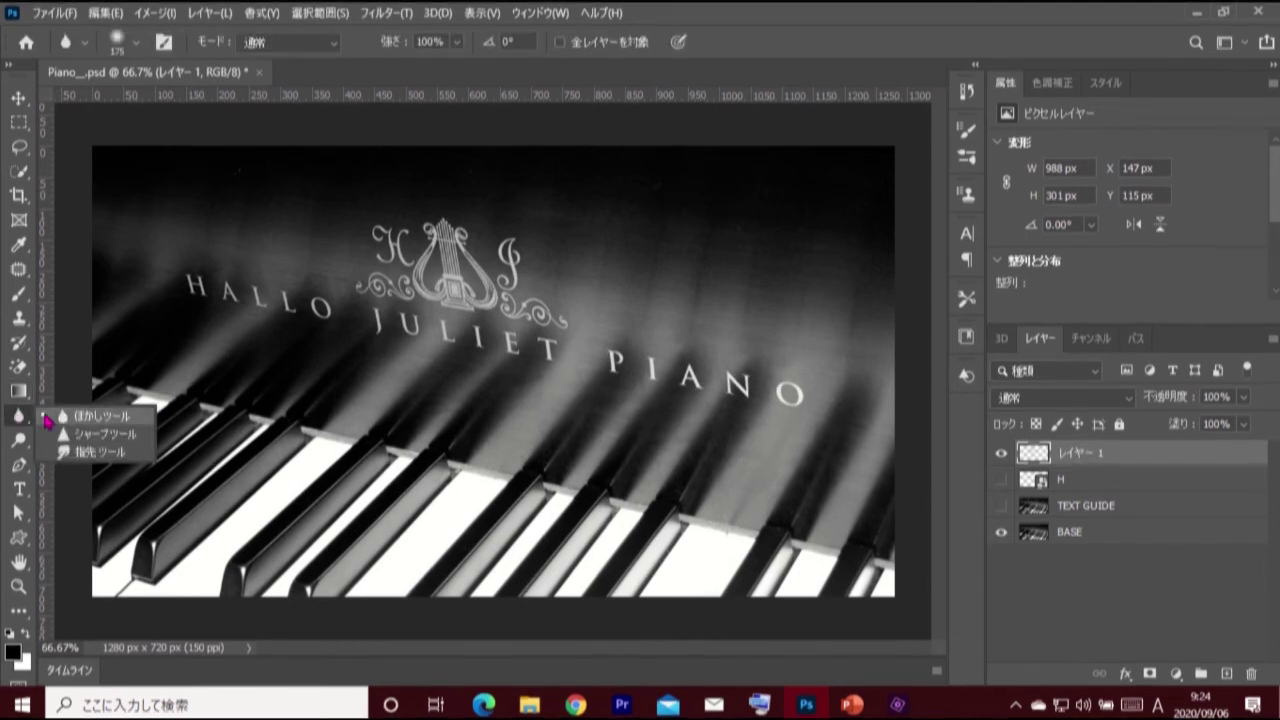
left_click(139, 422)
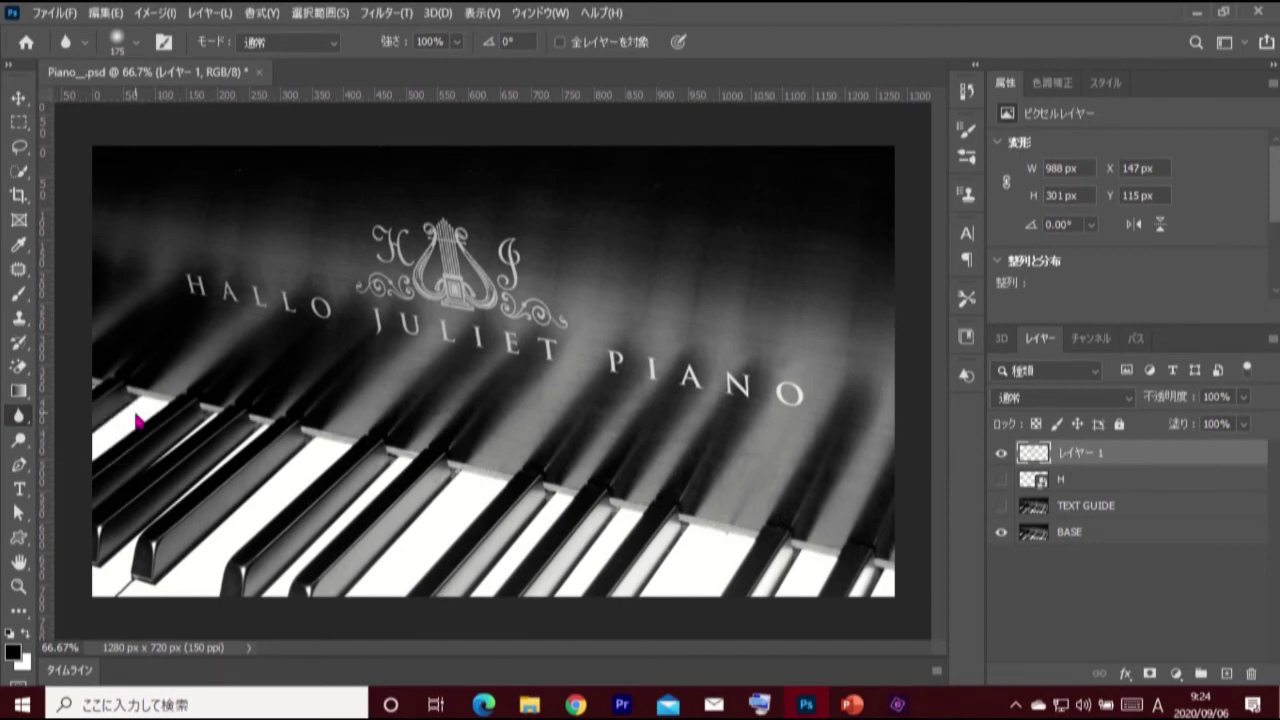
left_click(139, 48)
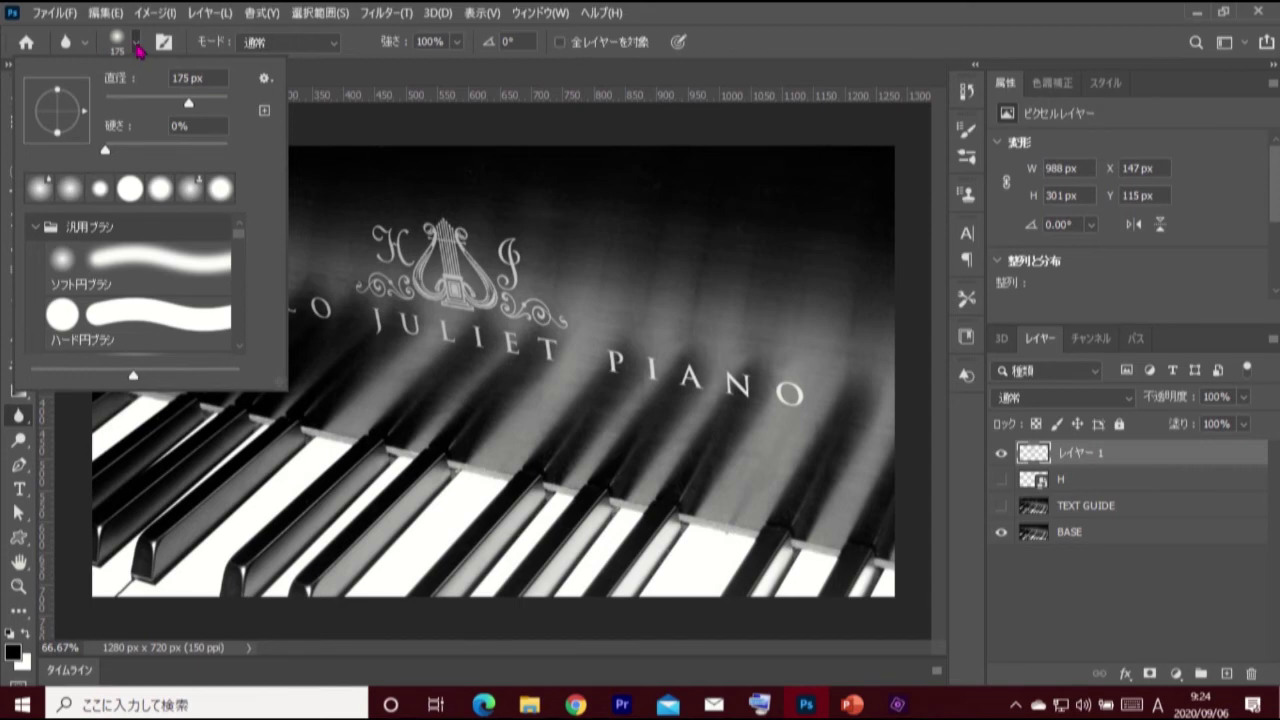
left_click(139, 48)
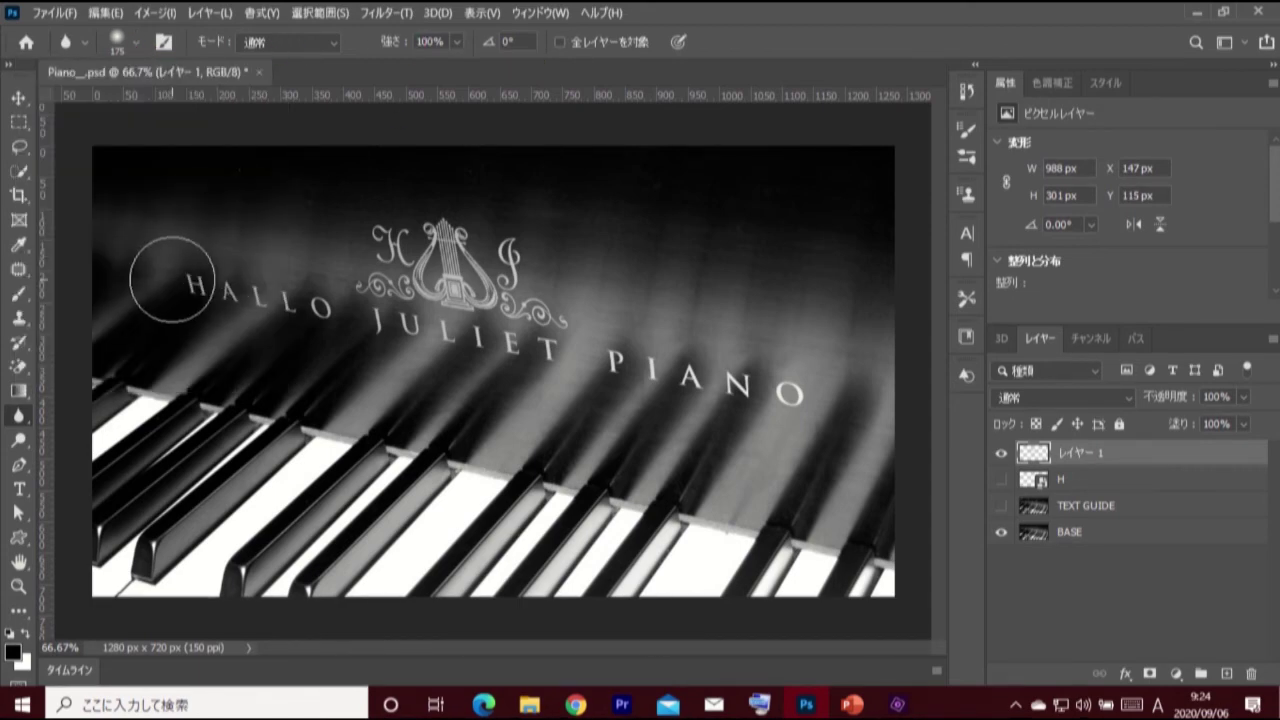
mouse_move(177, 286)
left_mouse_down()
mouse_move(845, 415)
mouse_move(617, 364)
mouse_move(849, 500)
left_mouse_up()
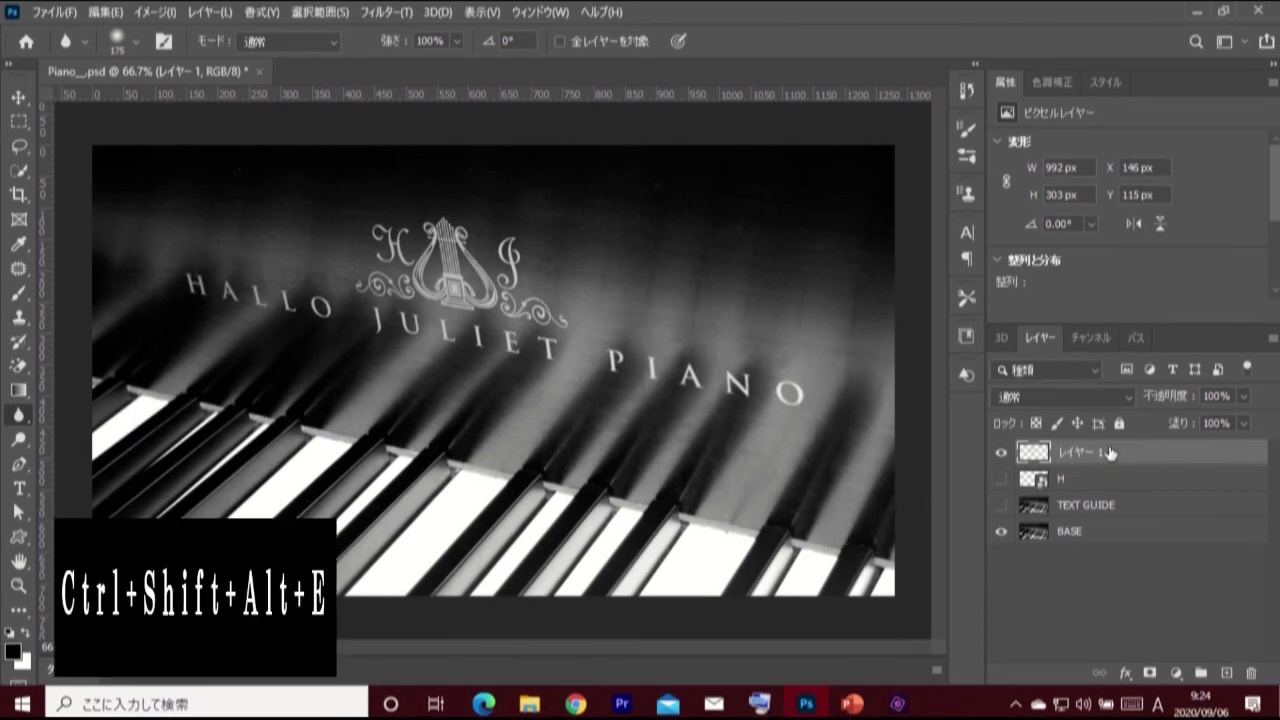
Stamp visible layers onto a new layer and add a Lighting Effects spotlight: intensity 75, hotspot 40, ambience 40.
key("ctrl+shift+alt+e")
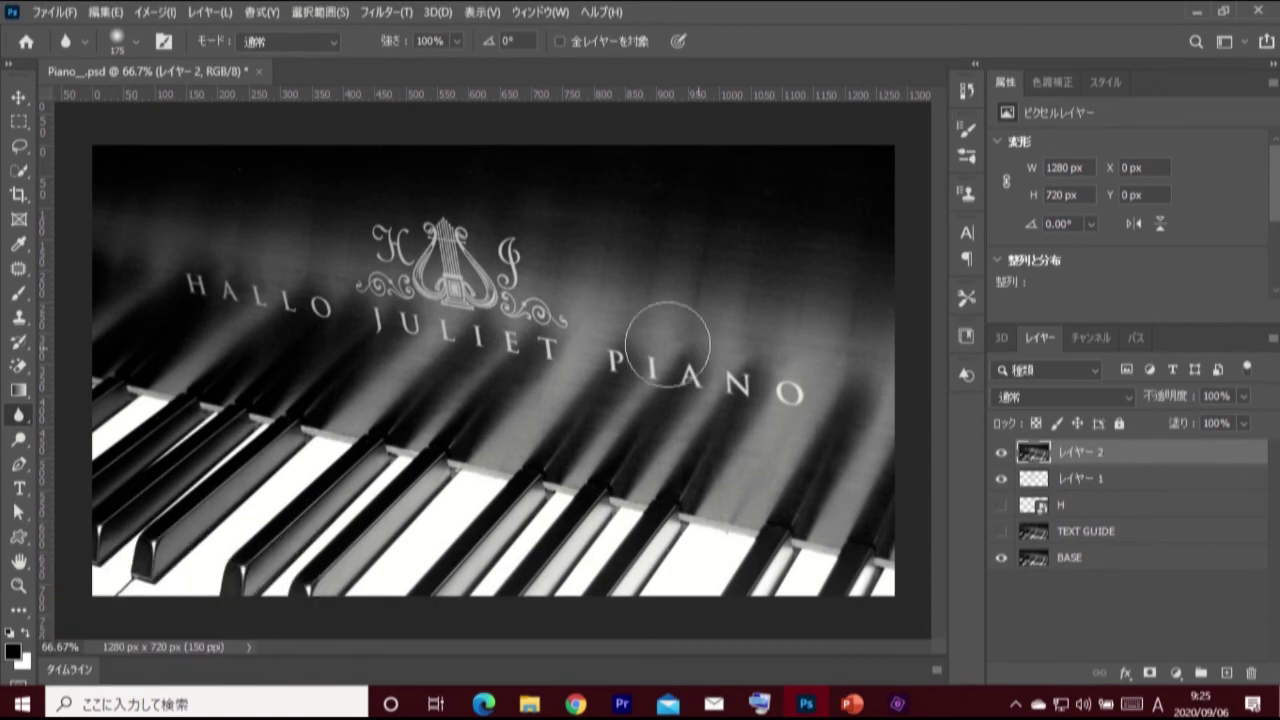
left_click(385, 12)
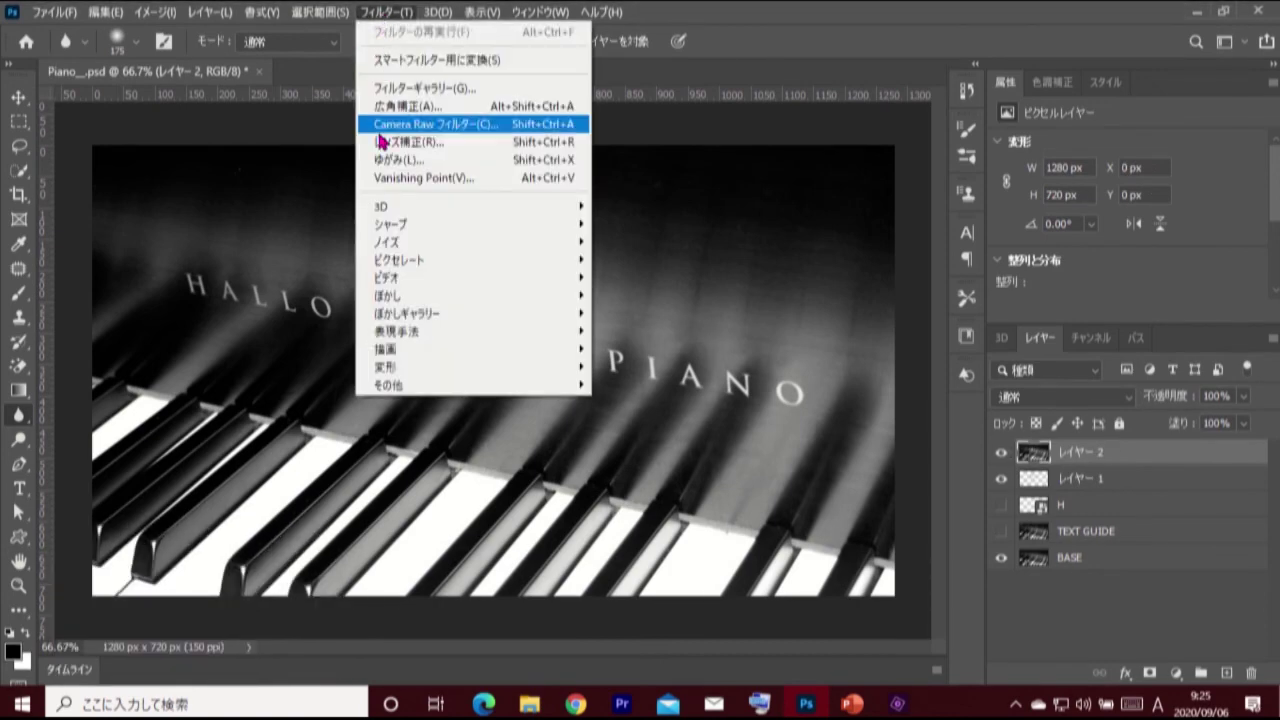
mouse_move(470, 349)
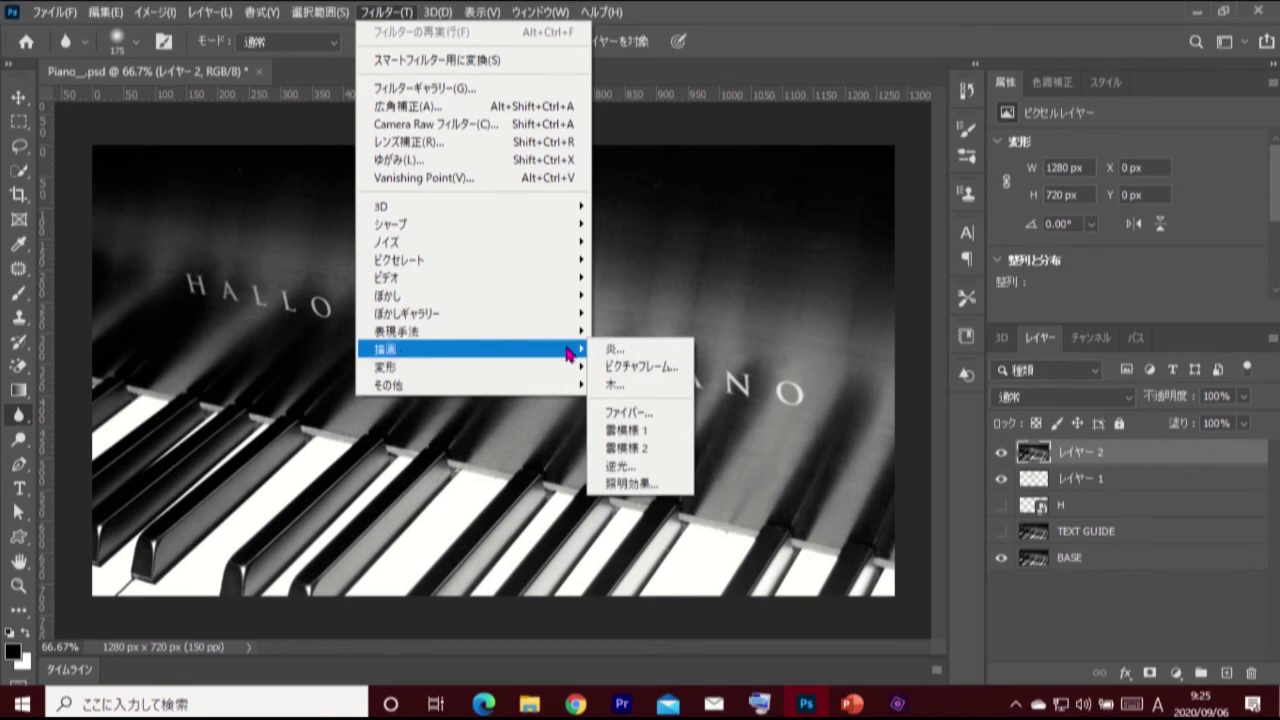
left_click(679, 486)
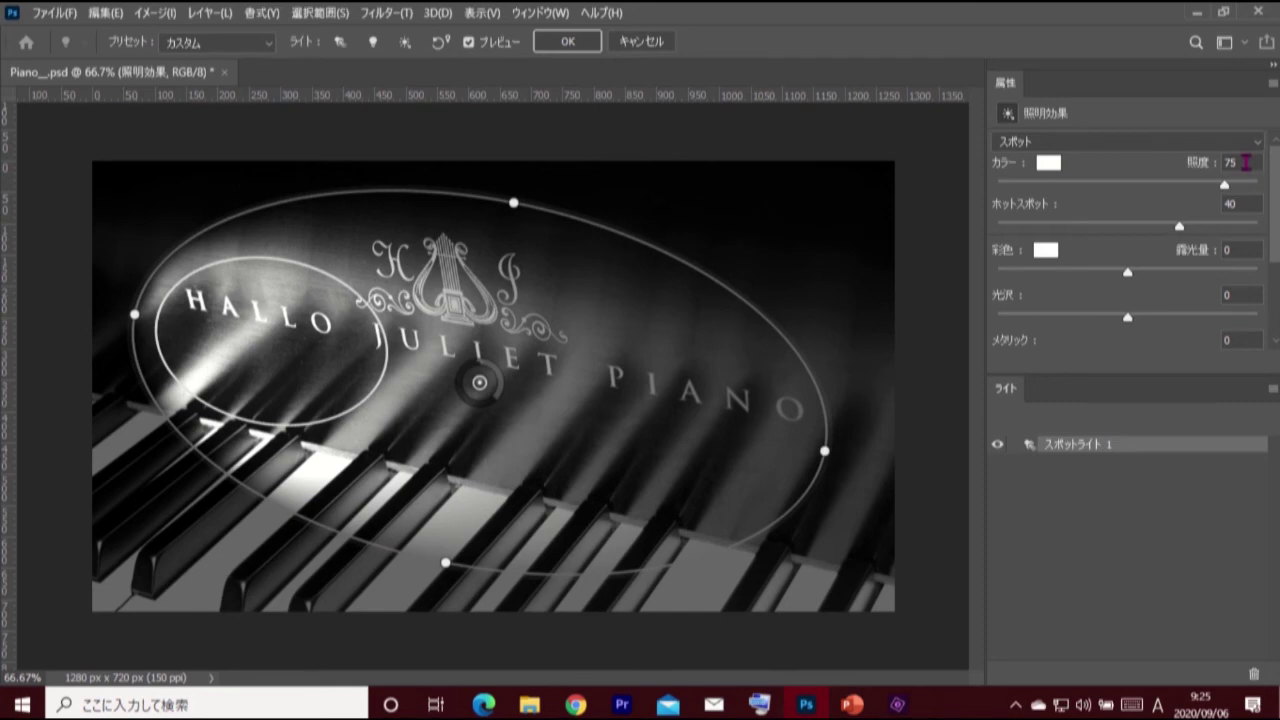
scroll(1275, 265, "down", 1)
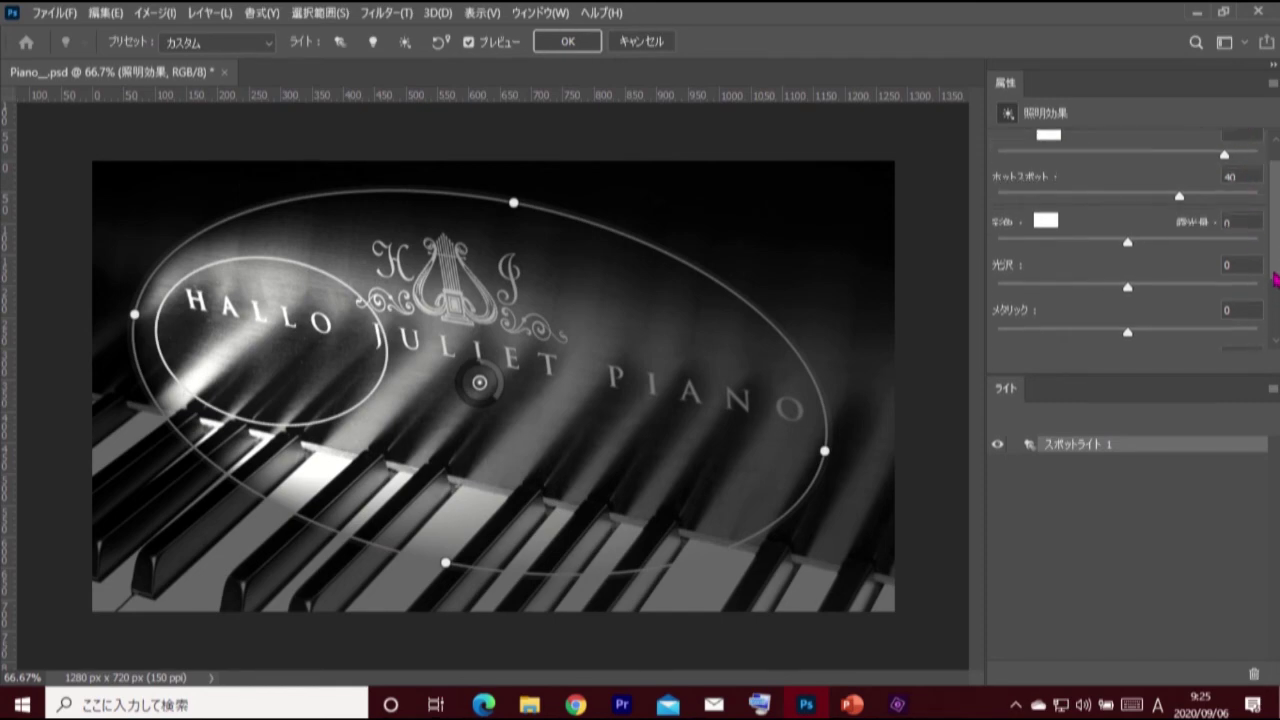
scroll(1274, 280, "down", 2)
scroll(1260, 285, "down", 1)
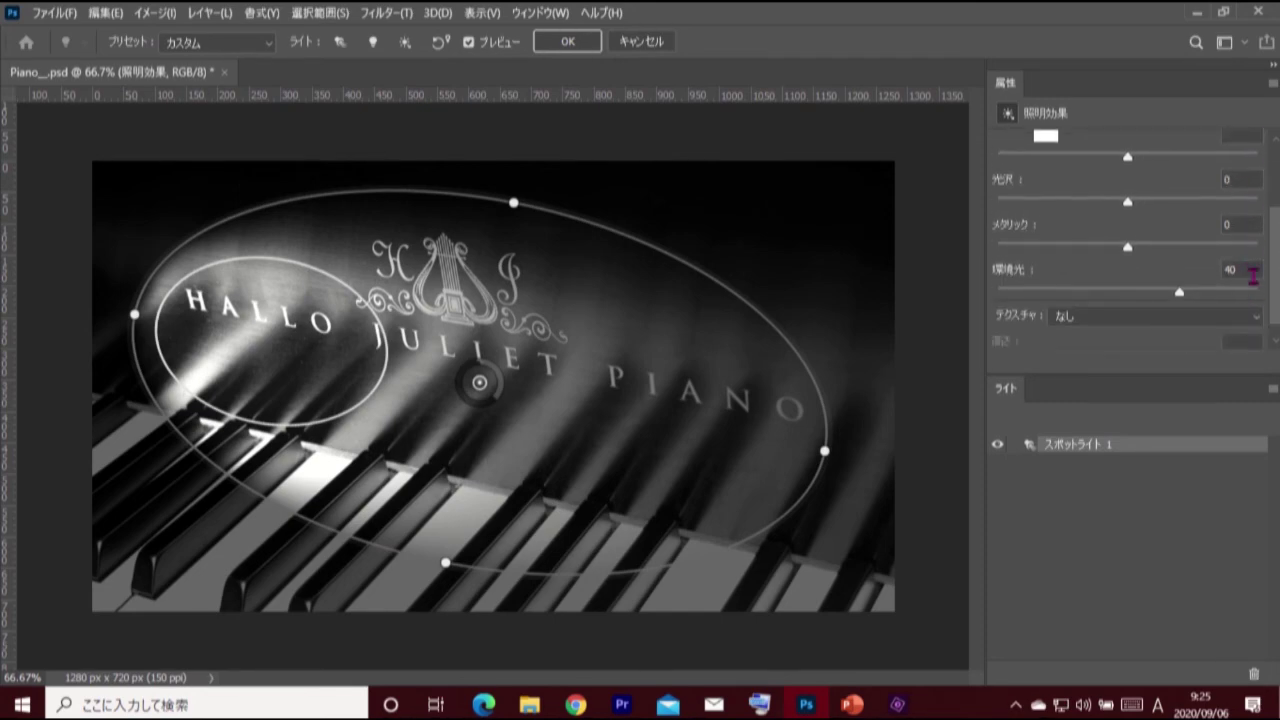
scroll(1265, 265, "up", 1)
scroll(1275, 252, "up", 1)
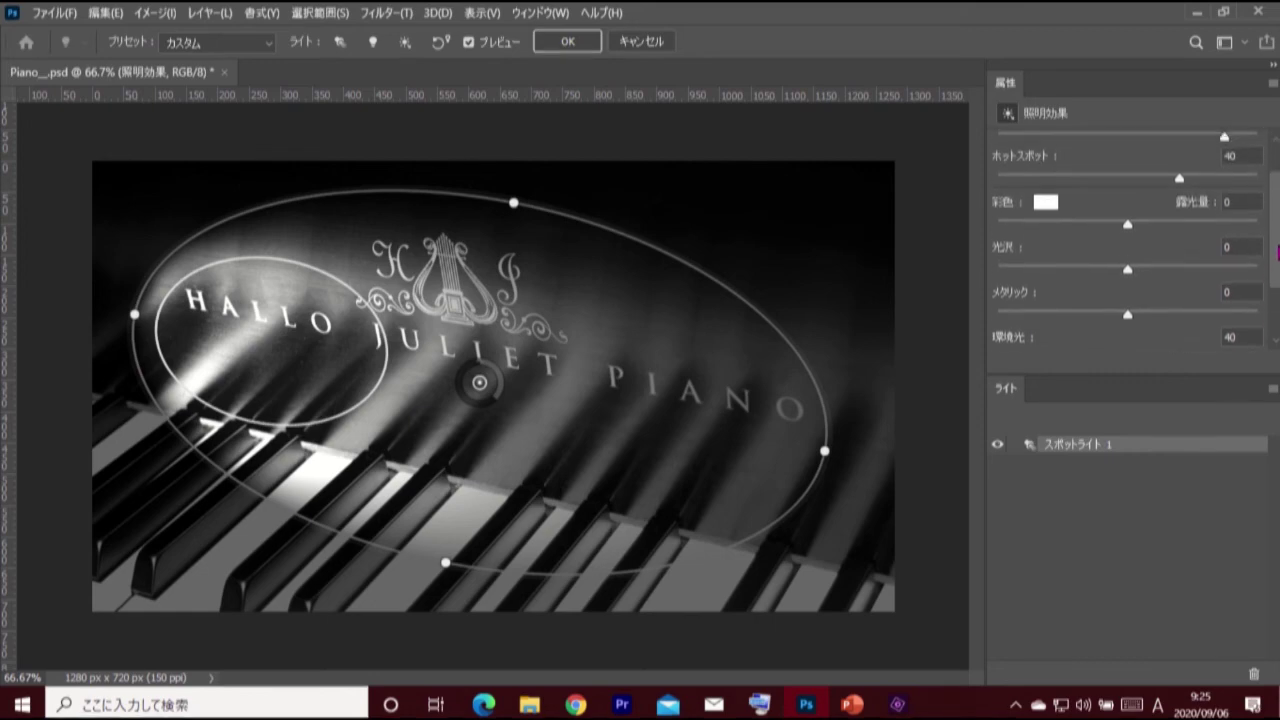
scroll(1277, 252, "up", 1)
scroll(1277, 252, "up", 1)
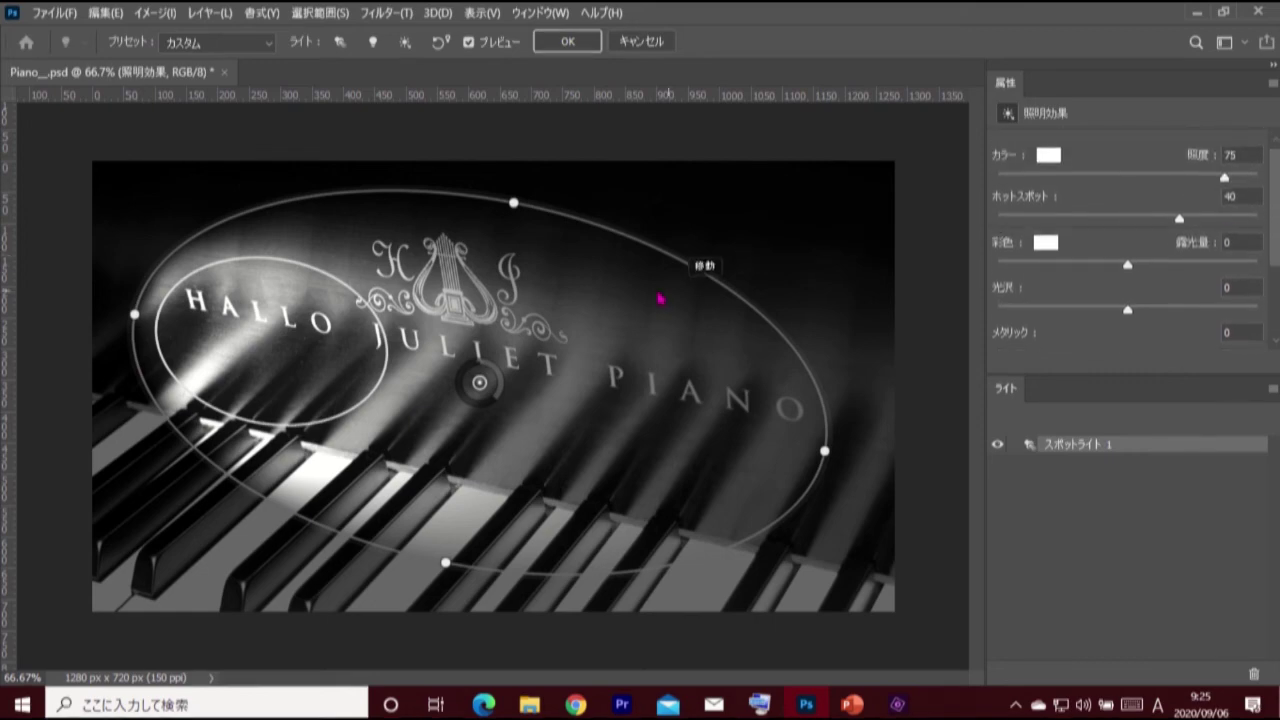
Rotate and enlarge the spotlight oval across HALLO and the lid, then apply the lighting.
left_click_drag(135, 314, 130, 304)
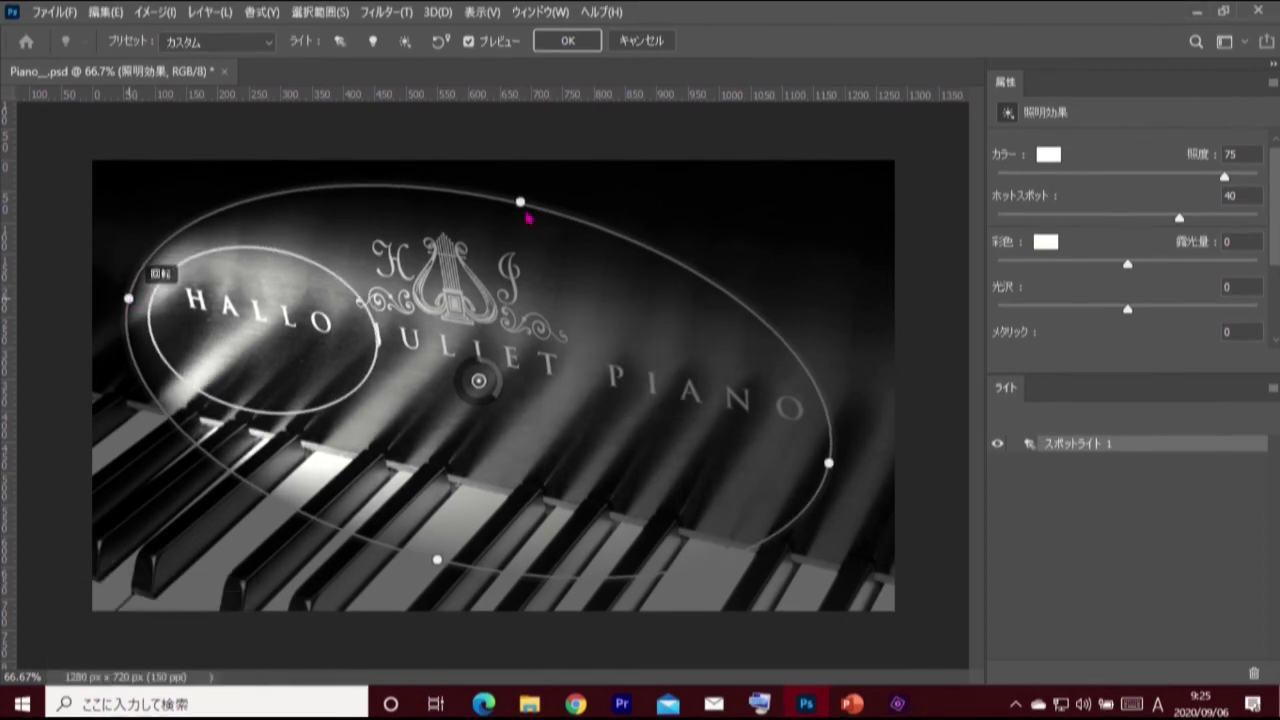
left_click_drag(525, 211, 521, 199)
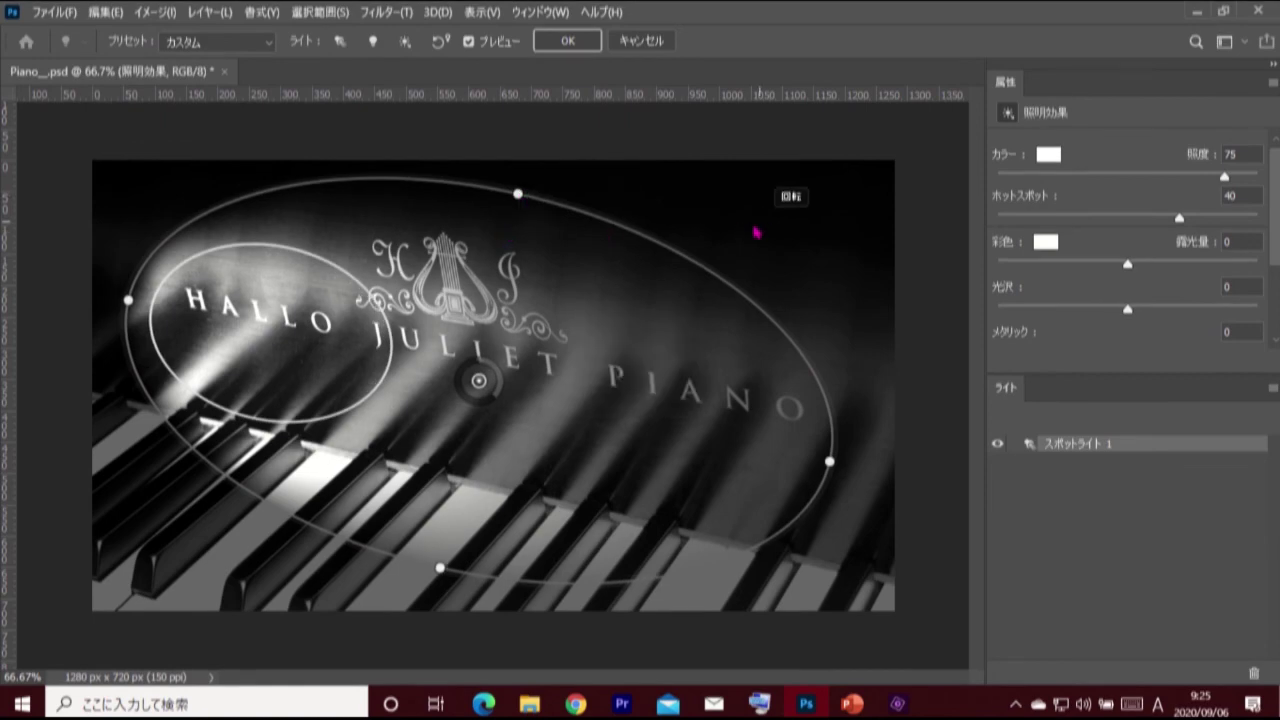
left_click(568, 44)
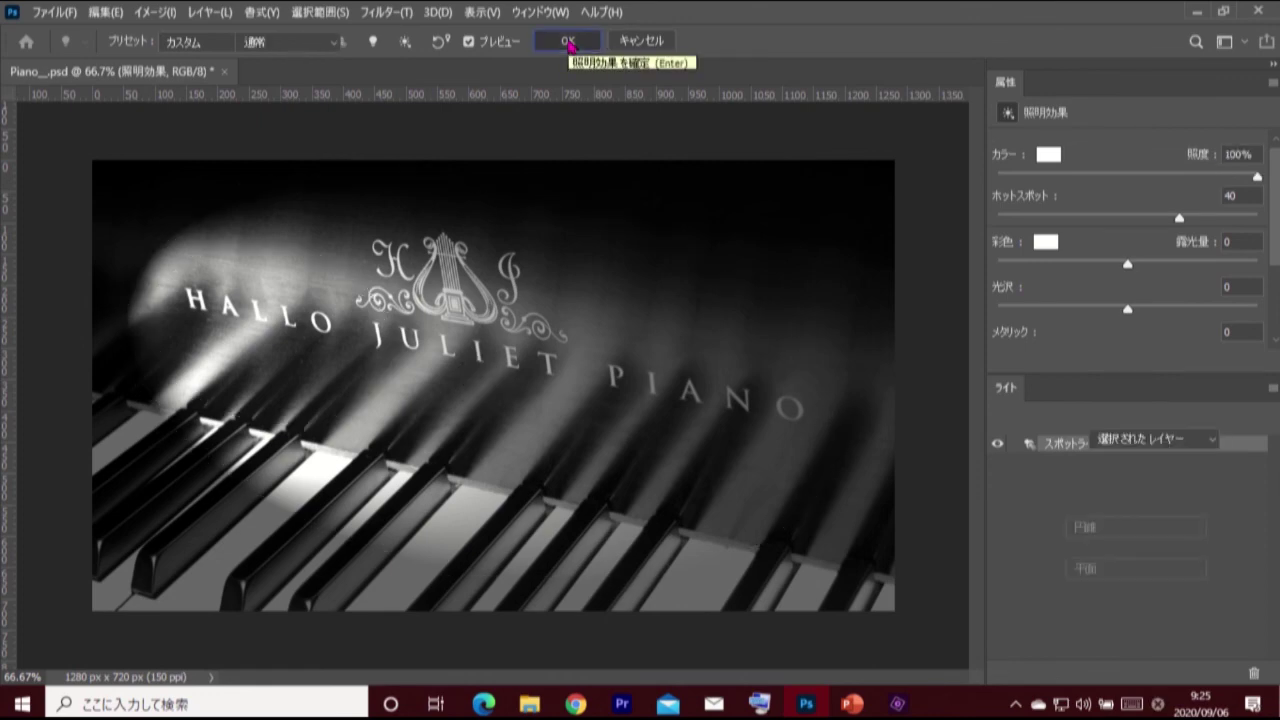